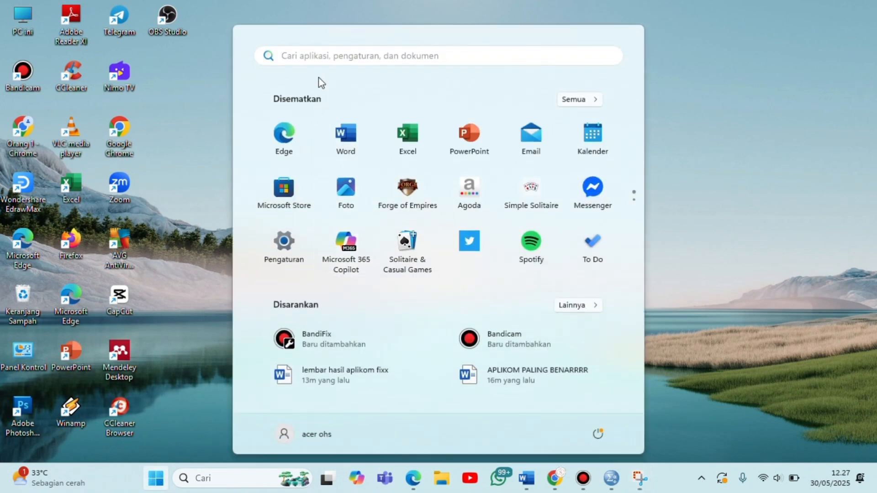
# Launch IBM SPSS Statistics 26 and dismiss its welcome window to reach an empty dataset
pyautogui.write('ib')
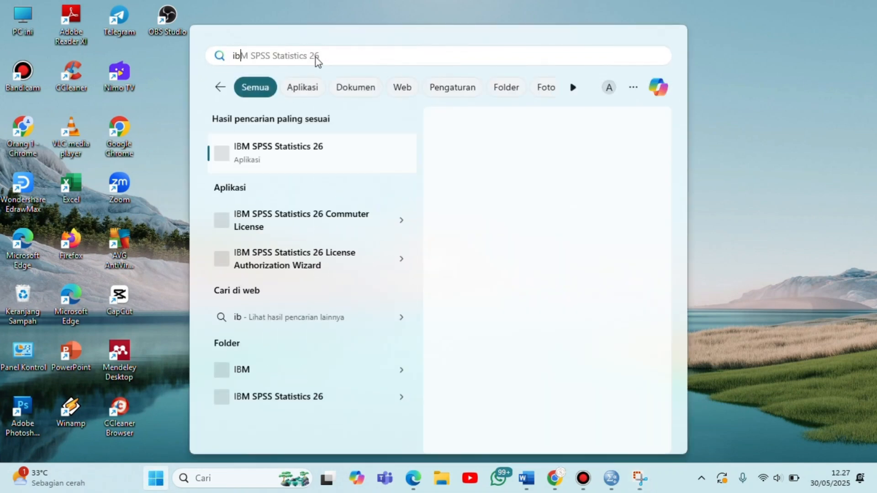
pyautogui.click(293, 157)
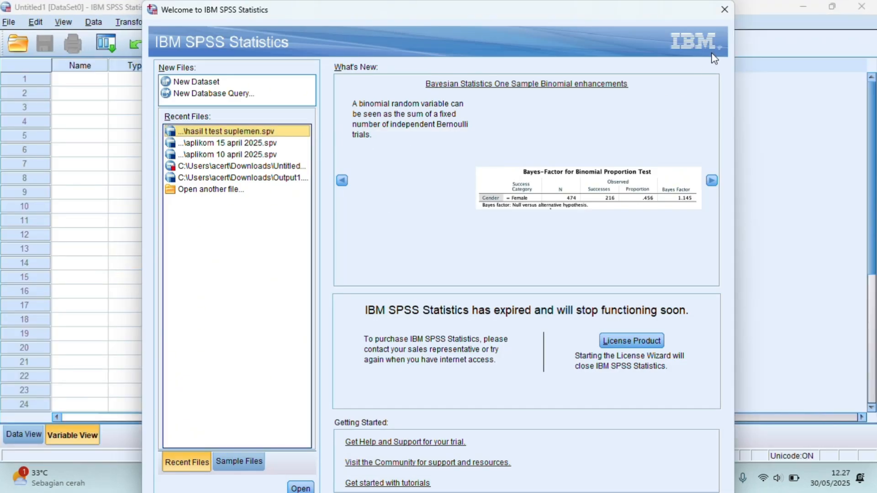
pyautogui.click(725, 9)
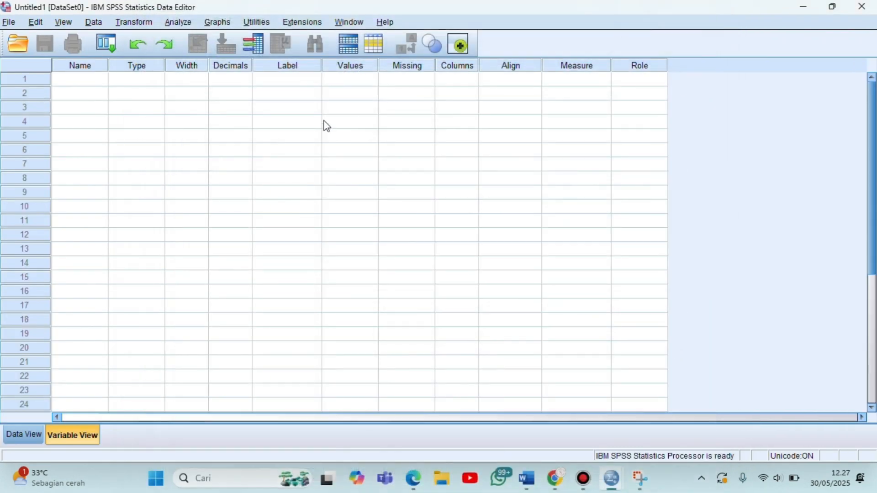
# Define five variables named minggu_ke_0, minggu_ke_1, minggu_ke_2, minggu_ke_3 and minggu_ke_4
pyautogui.click(89, 81)
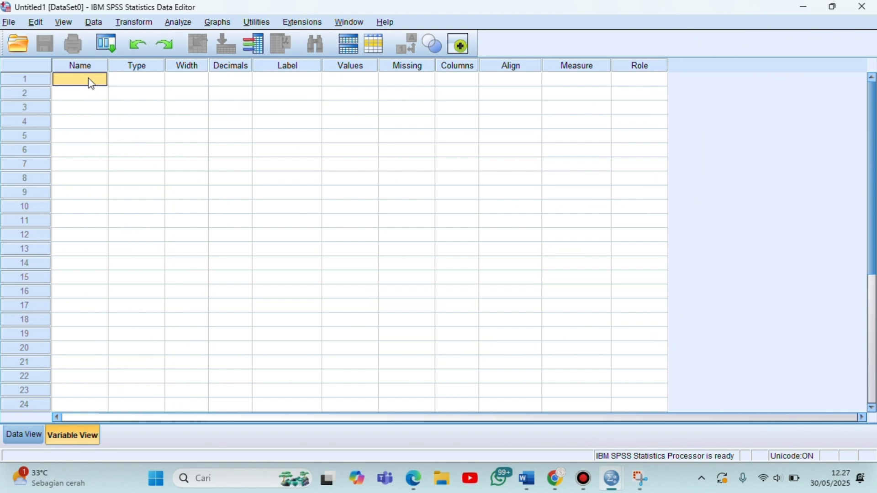
pyautogui.write('minggu_ke_0')
pyautogui.press('Return')
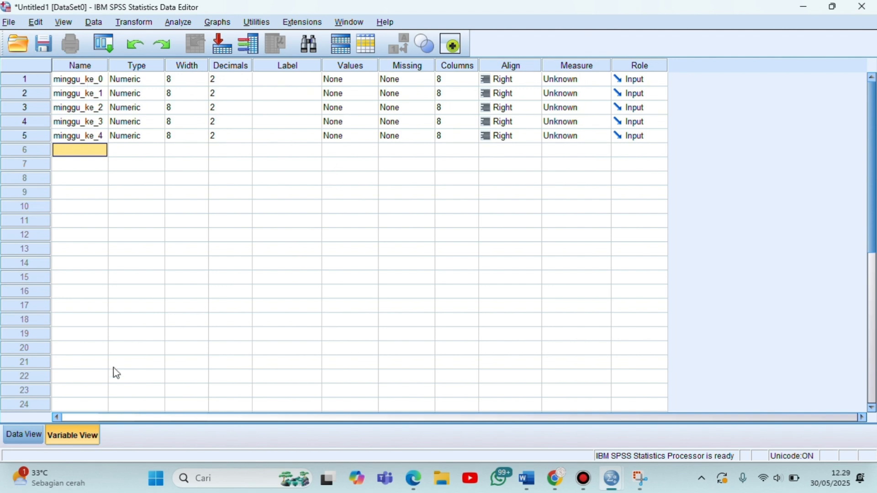
# Enter four rows of values for the five weekly variables, from 7,82 in the first minggu_ke_0 cell to 7,68 in the fourth minggu_ke_4 cell
pyautogui.click(32, 436)
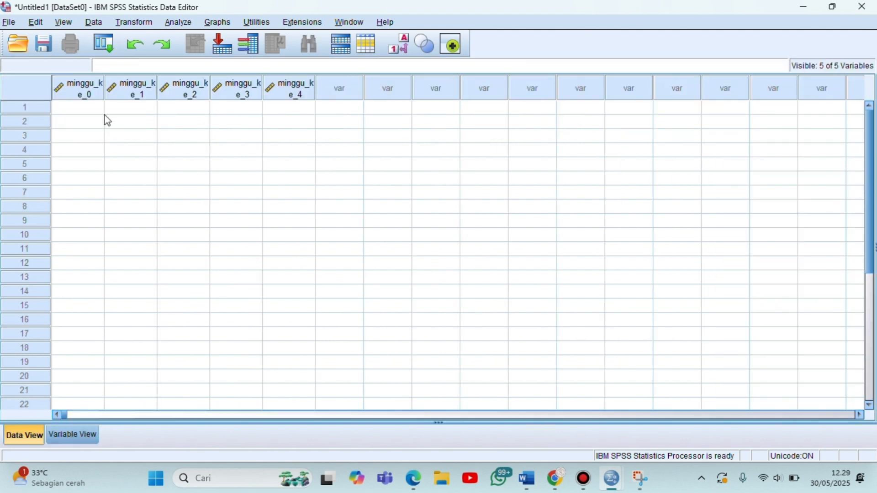
pyautogui.click(75, 436)
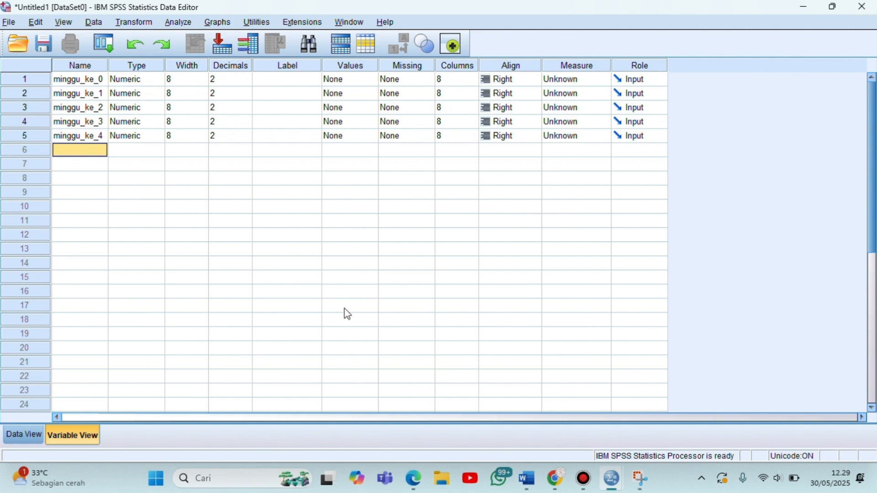
pyautogui.click(25, 438)
pyautogui.click(84, 110)
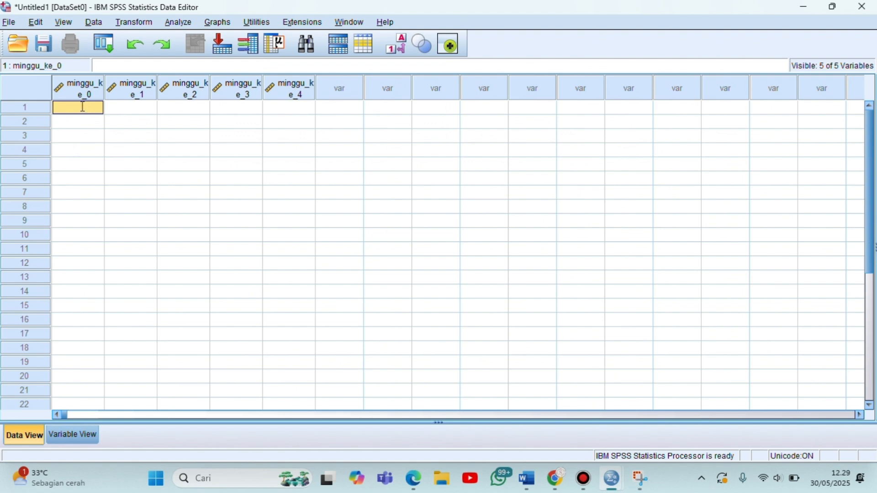
pyautogui.write('7,82')
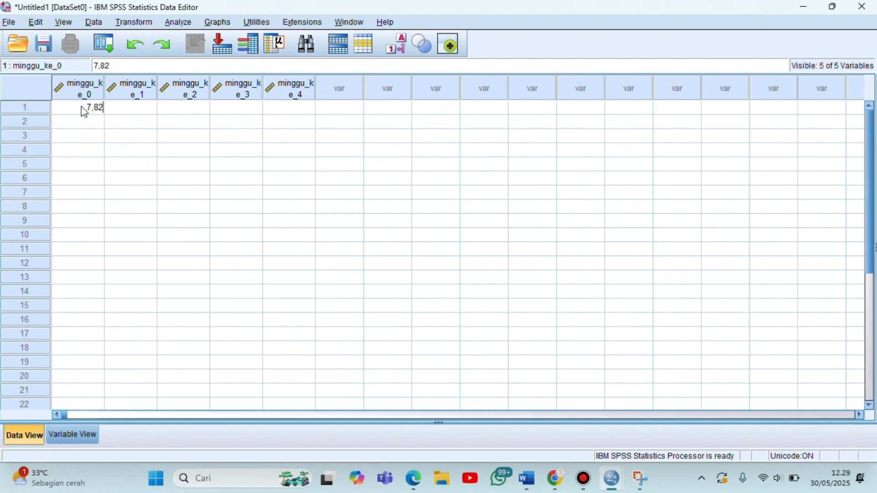
pyautogui.press('Return')
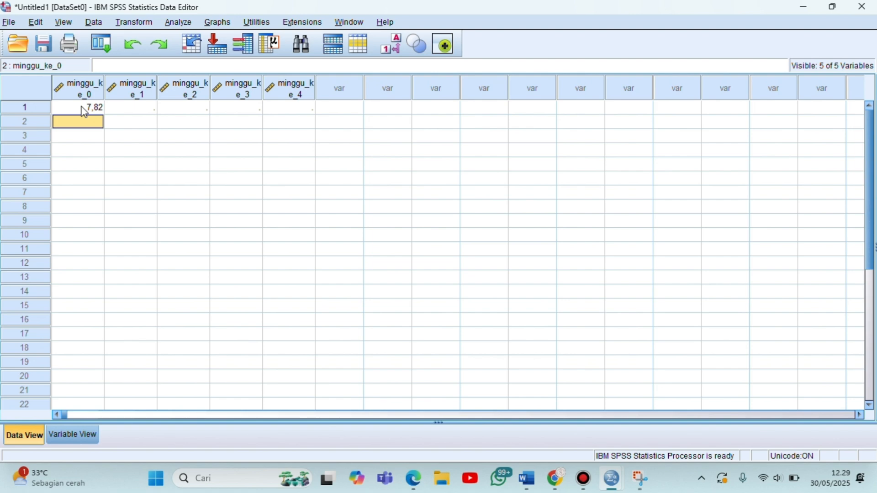
pyautogui.write('7')
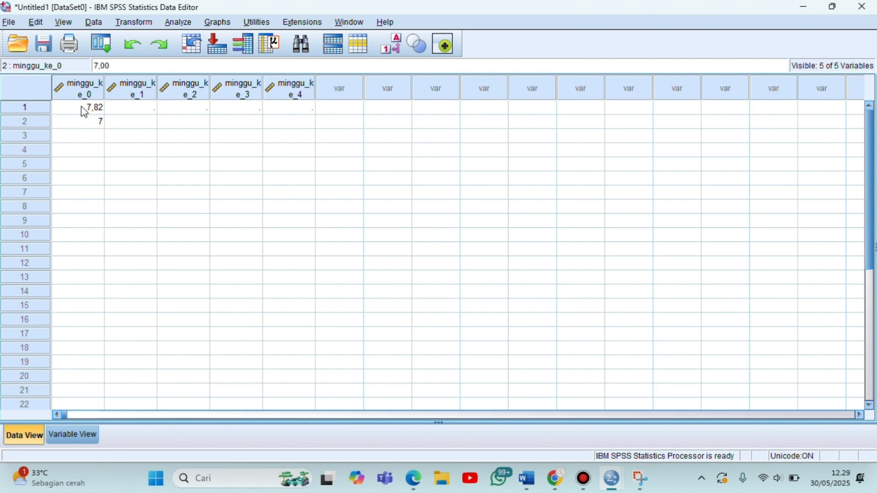
pyautogui.write(',62')
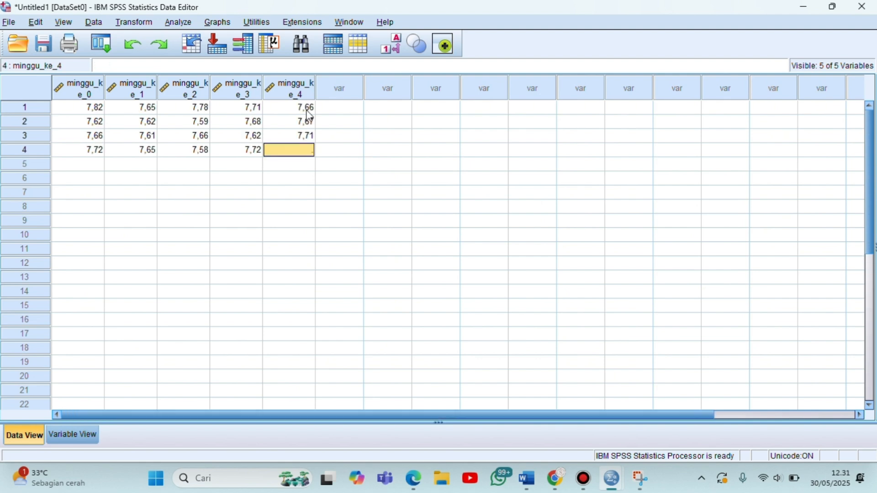
pyautogui.write('7,')
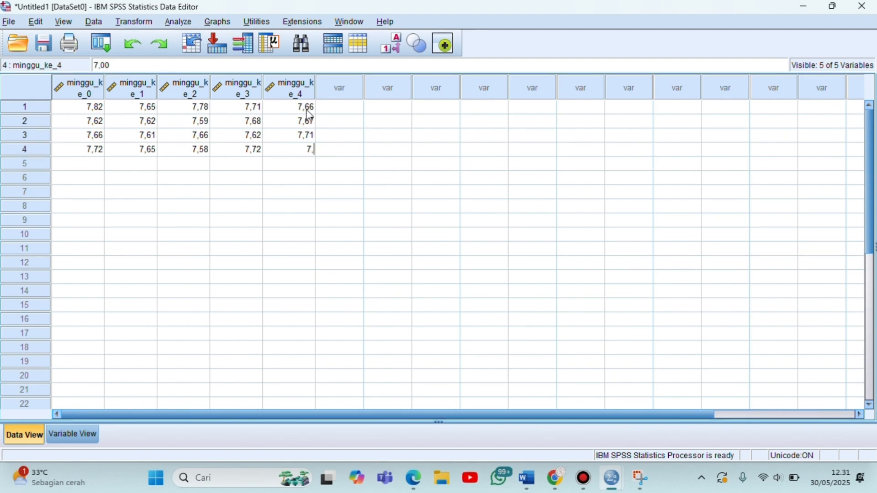
pyautogui.write('68')
# Set the measurement level of all five variables, minggu_ke_0 through minggu_ke_4, to Scale
pyautogui.click(74, 437)
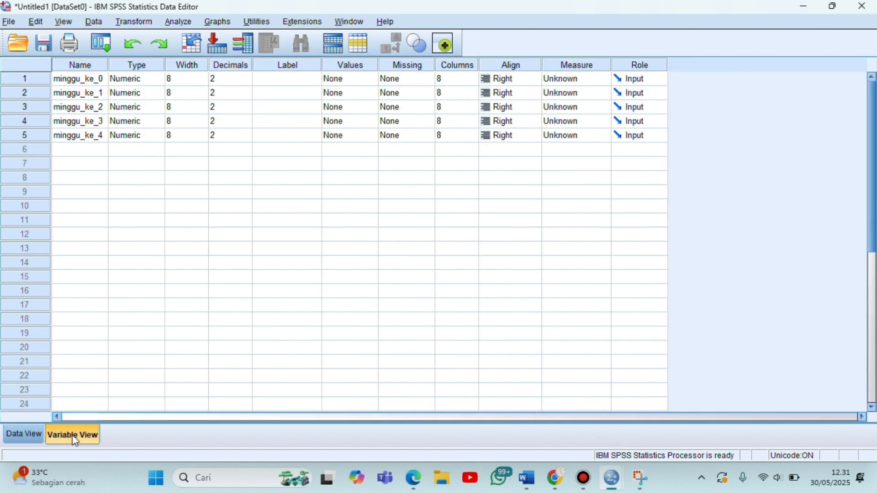
pyautogui.click(589, 82)
pyautogui.click(582, 93)
pyautogui.click(581, 96)
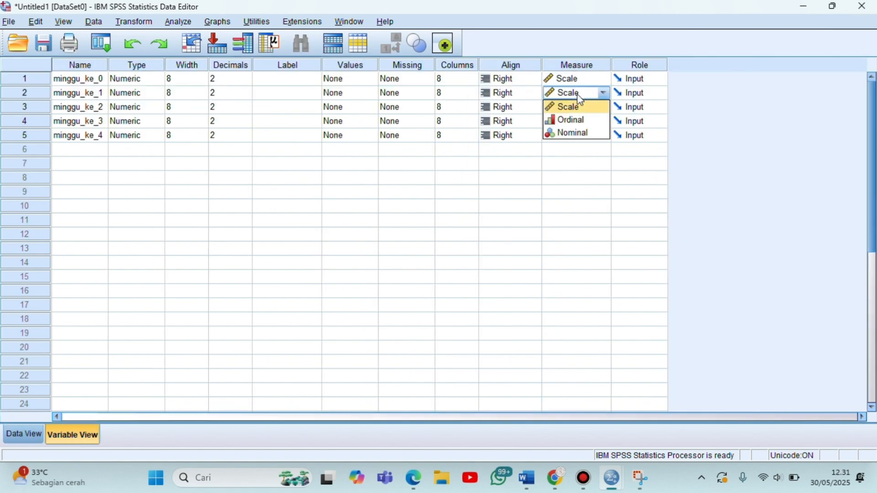
pyautogui.click(578, 105)
pyautogui.click(582, 107)
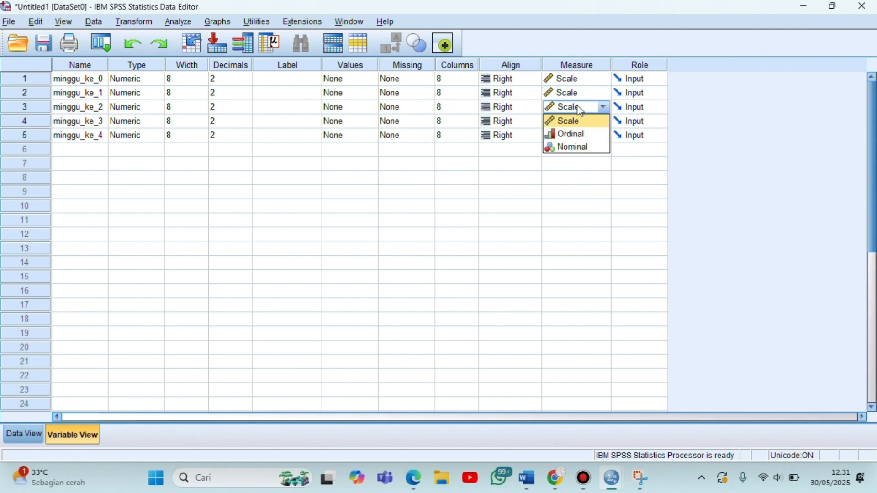
pyautogui.click(578, 122)
pyautogui.click(581, 123)
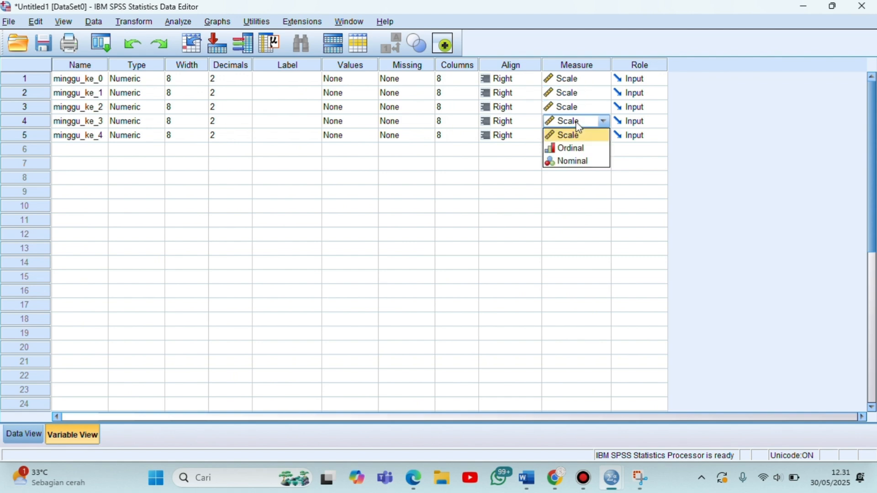
pyautogui.click(576, 136)
pyautogui.click(581, 136)
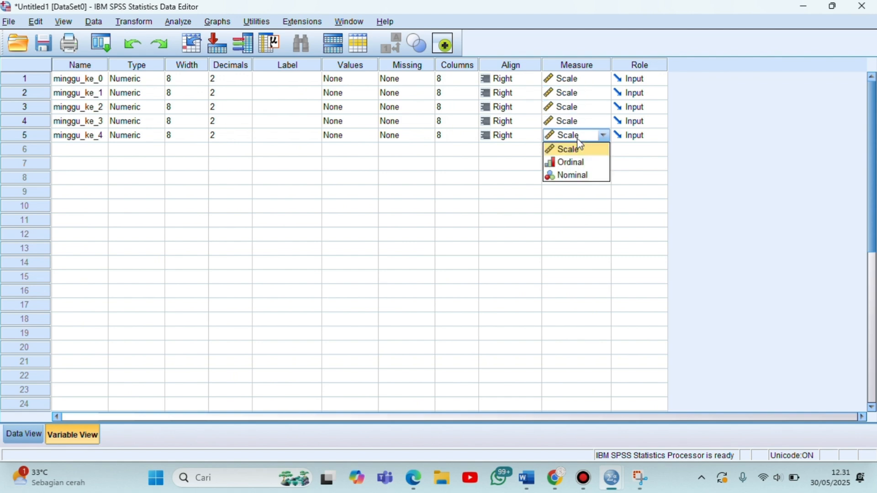
pyautogui.click(574, 150)
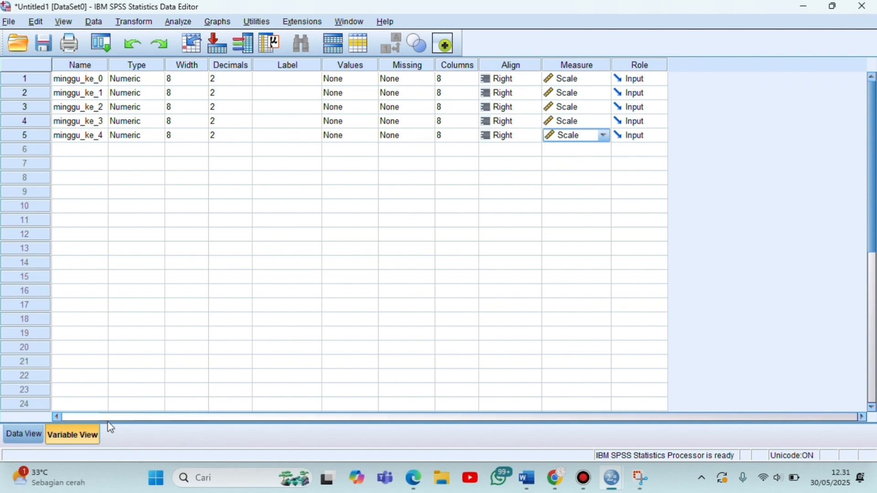
# Start an Explore analysis with minggu_ke_0 through minggu_ke_4 as the dependent variables
pyautogui.click(27, 437)
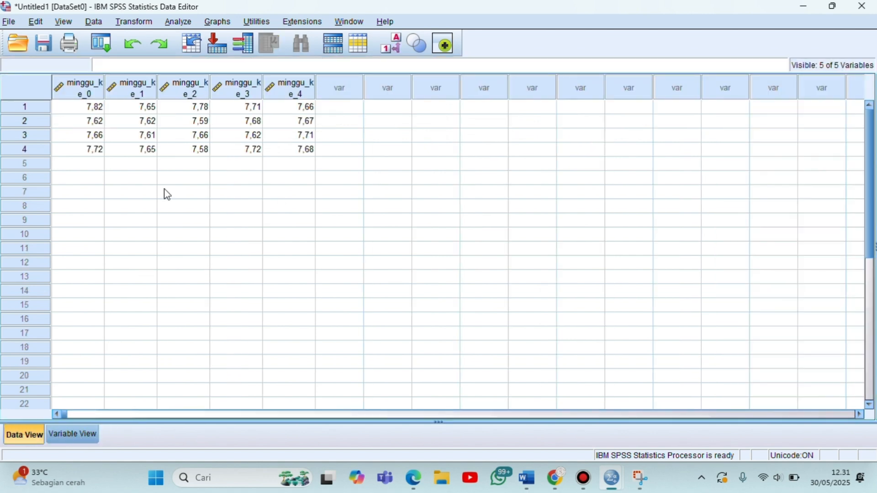
pyautogui.click(184, 26)
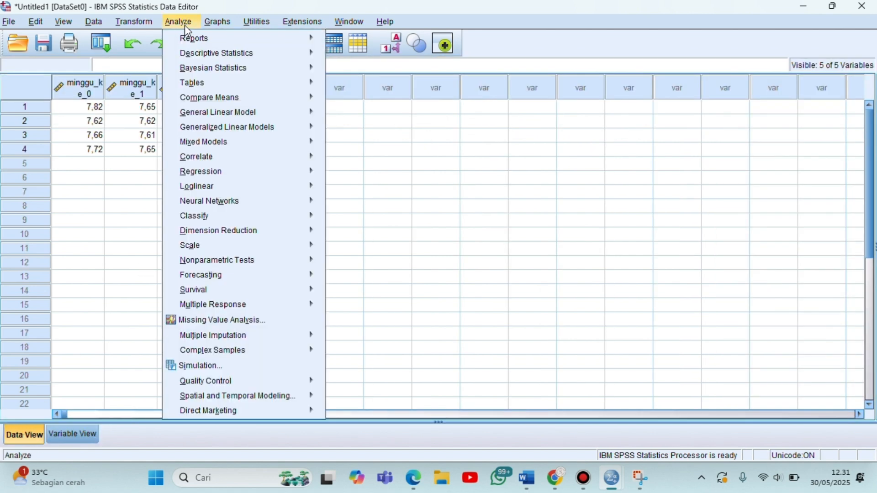
pyautogui.moveTo(203, 56)
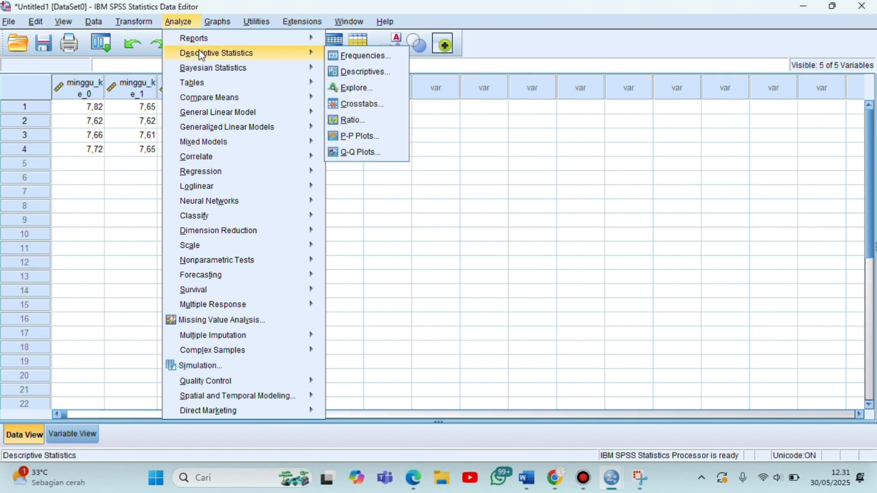
pyautogui.click(364, 92)
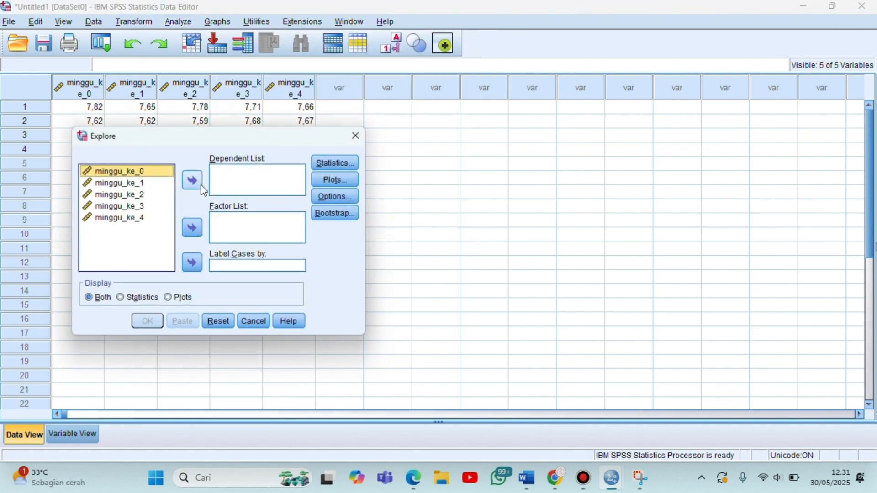
pyautogui.click(192, 181)
pyautogui.click(160, 177)
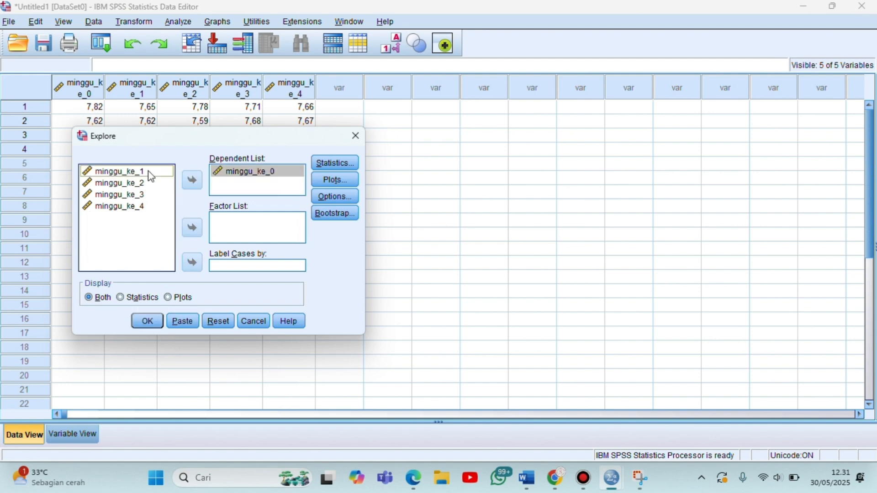
pyautogui.click(192, 181)
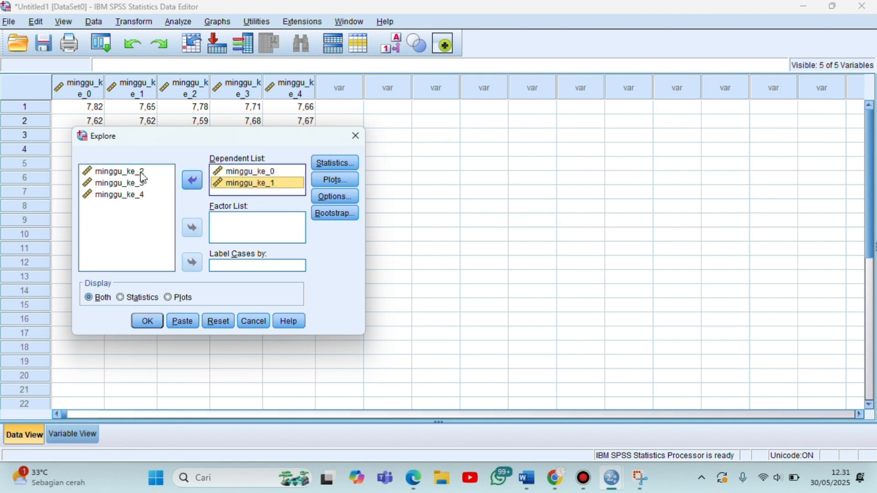
pyautogui.click(143, 174)
pyautogui.click(193, 181)
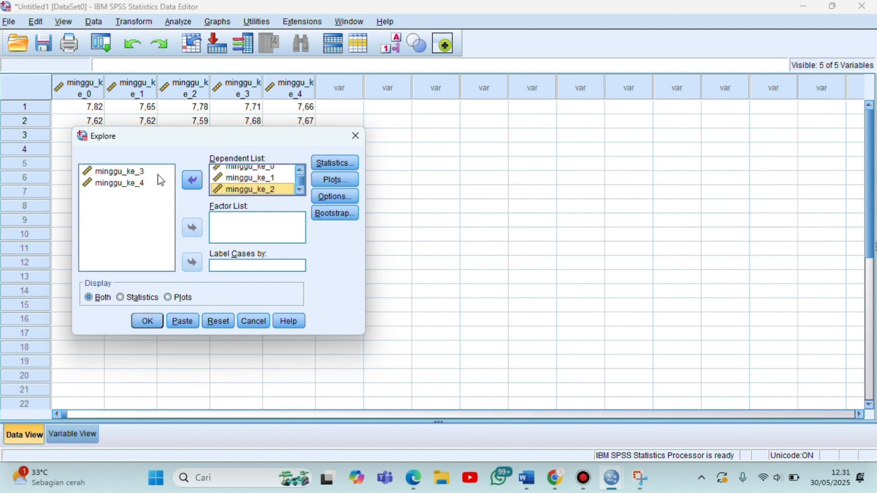
pyautogui.click(153, 177)
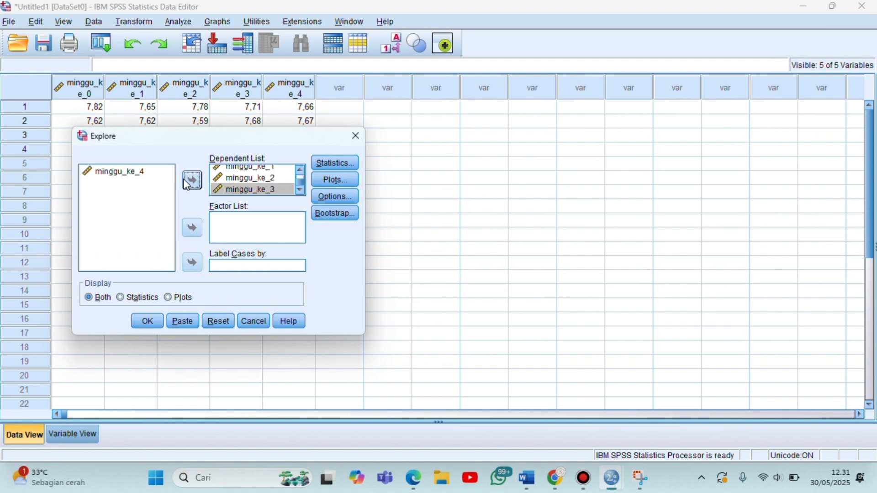
pyautogui.doubleClick(152, 178)
pyautogui.click(137, 173)
pyautogui.click(192, 181)
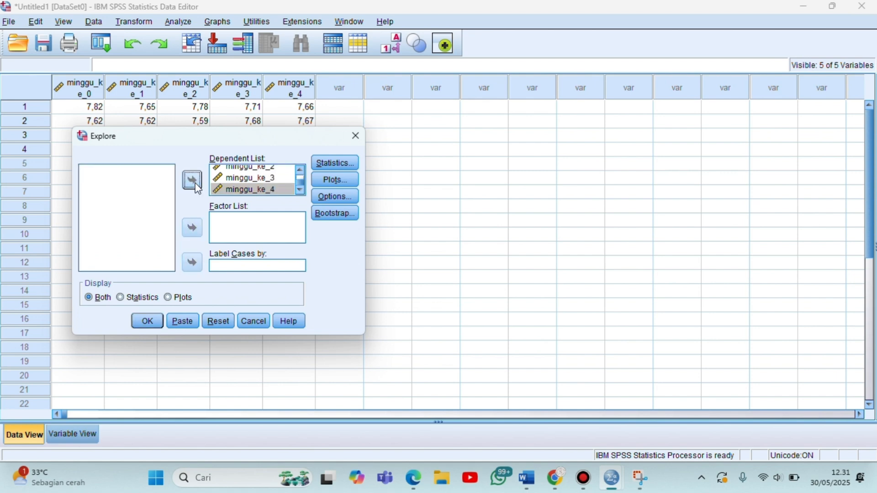
# Enable normality plots with tests for the Explore analysis and run it
pyautogui.click(336, 179)
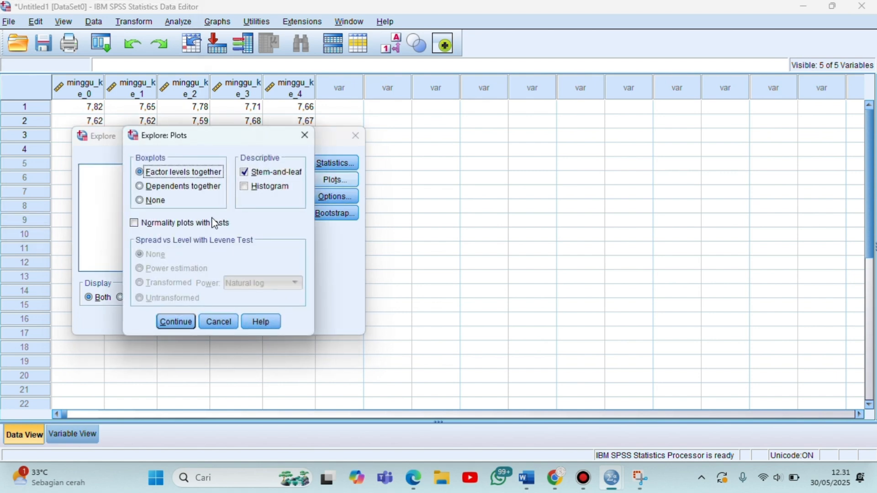
pyautogui.click(135, 223)
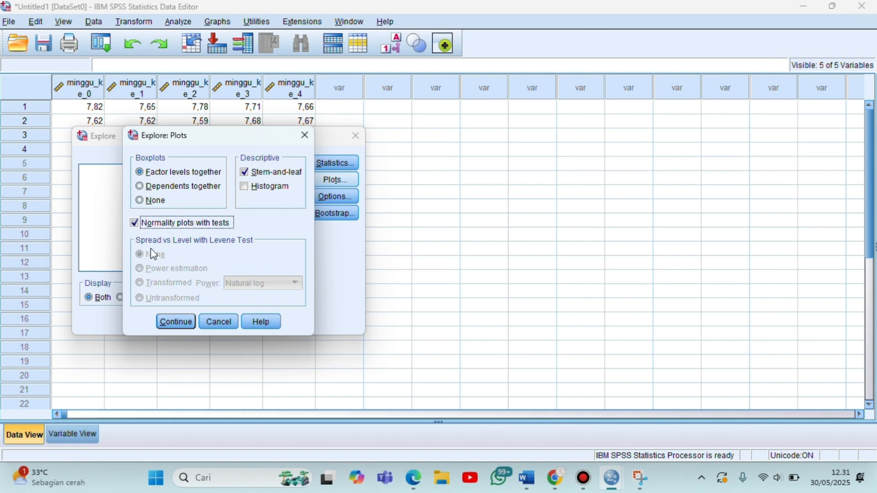
pyautogui.click(179, 323)
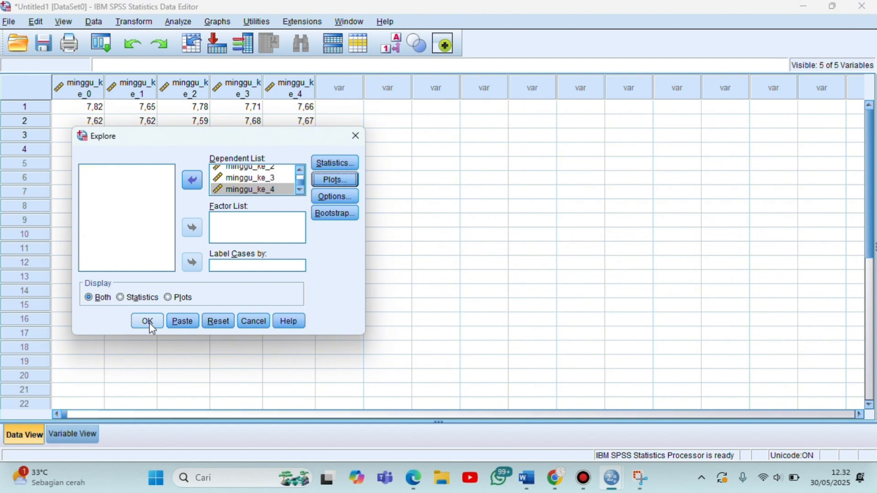
pyautogui.click(149, 322)
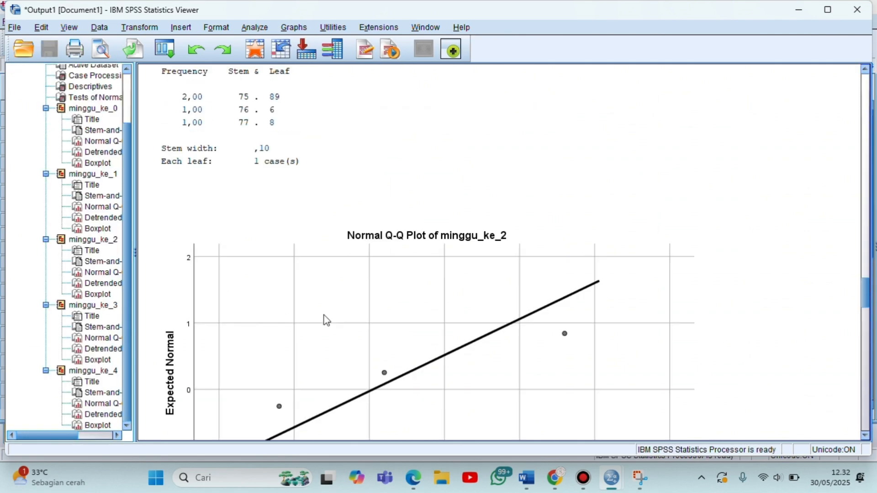
# Examine the Explore output for the weekly variables, from the stem-and-leaf, Q-Q and box plots back to the Tests of Normality table
pyautogui.scroll(-10, 325, 320)
pyautogui.scroll(-15, 327, 321)
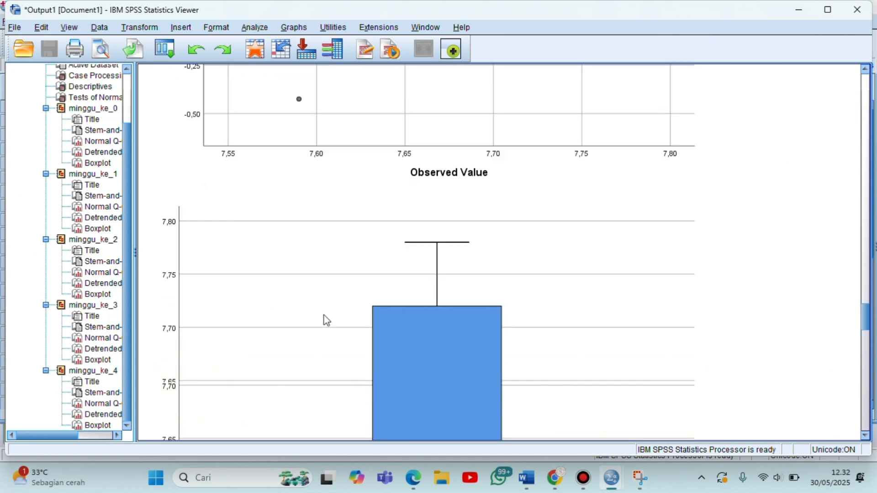
pyautogui.scroll(-15, 327, 321)
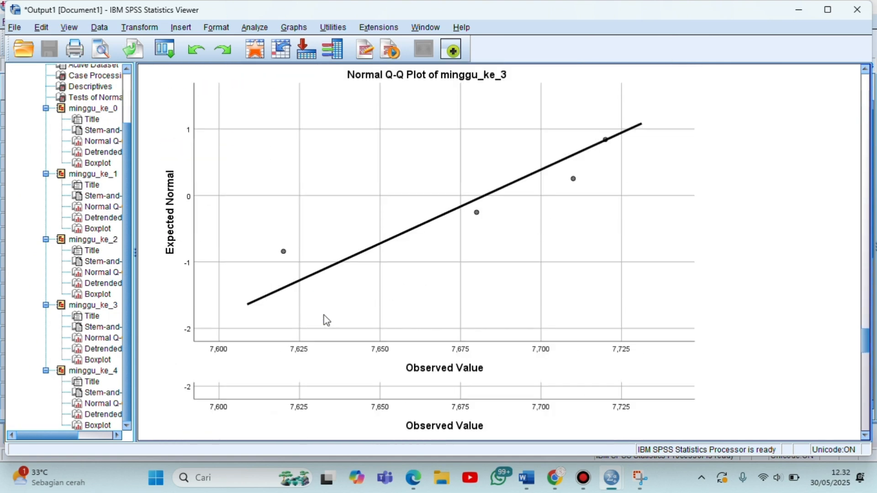
pyautogui.scroll(-15, 326, 321)
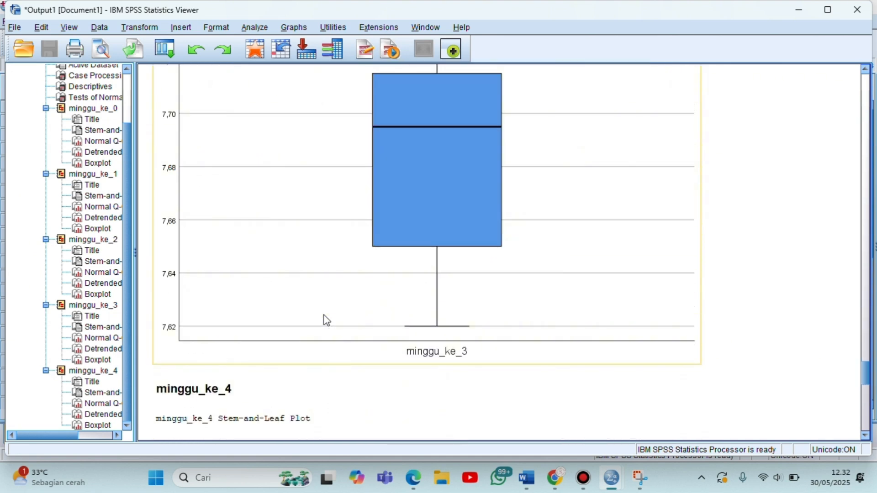
pyautogui.scroll(-15, 326, 320)
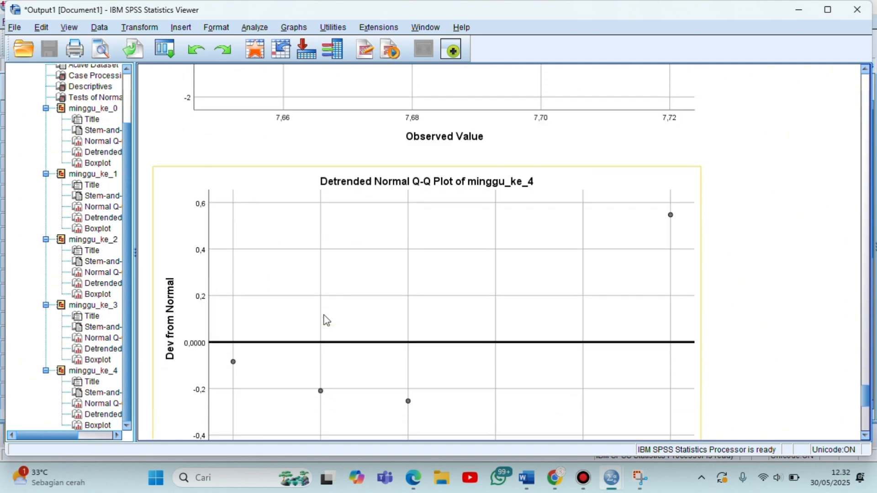
pyautogui.scroll(20, 327, 320)
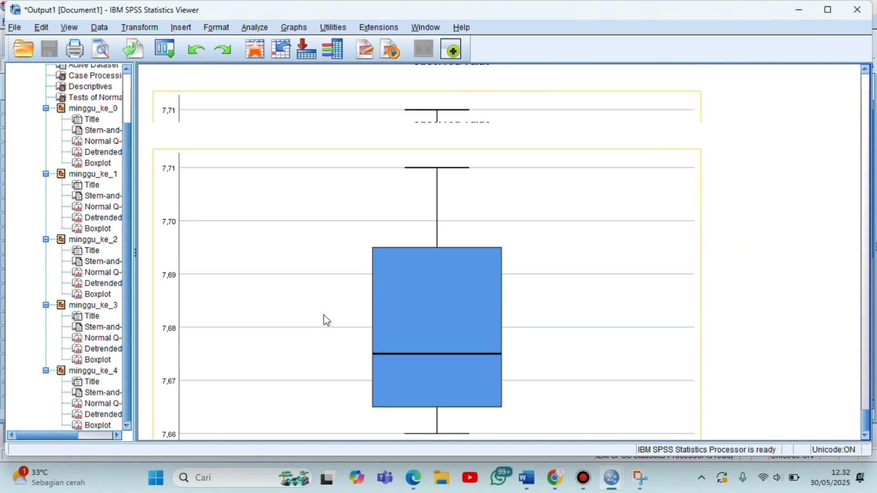
pyautogui.scroll(20, 327, 320)
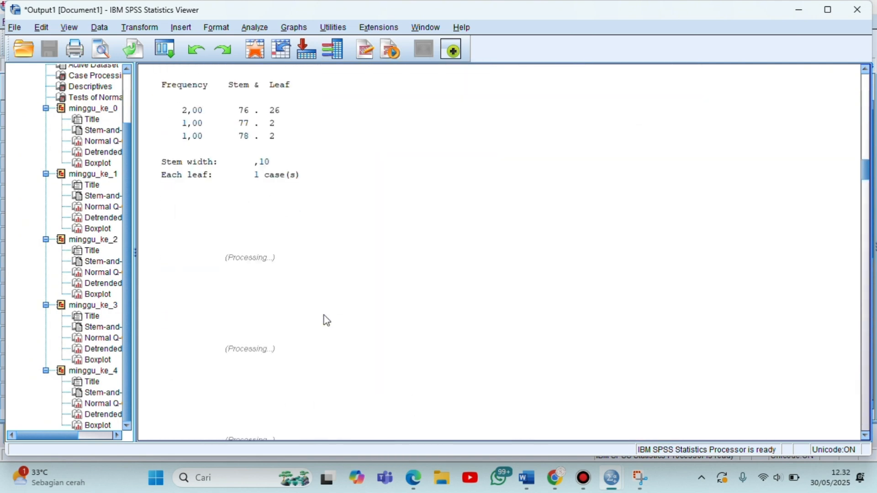
pyautogui.click(327, 320)
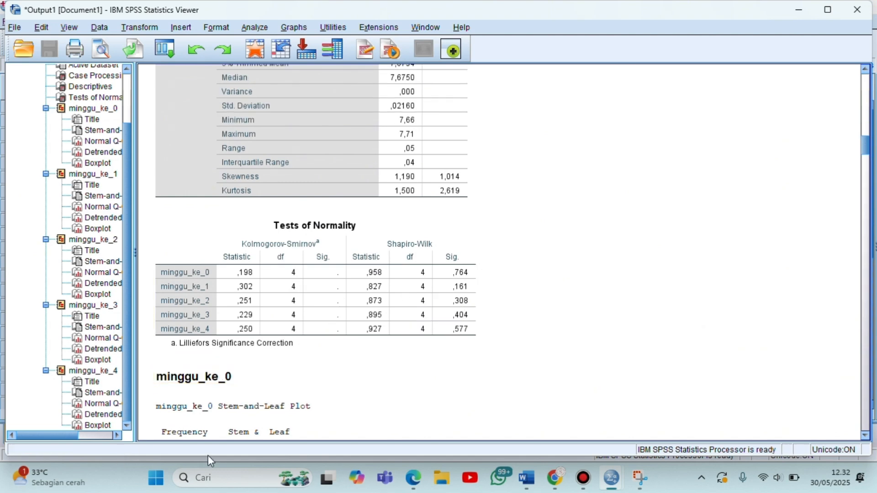
pyautogui.scroll(-3, 509, 293)
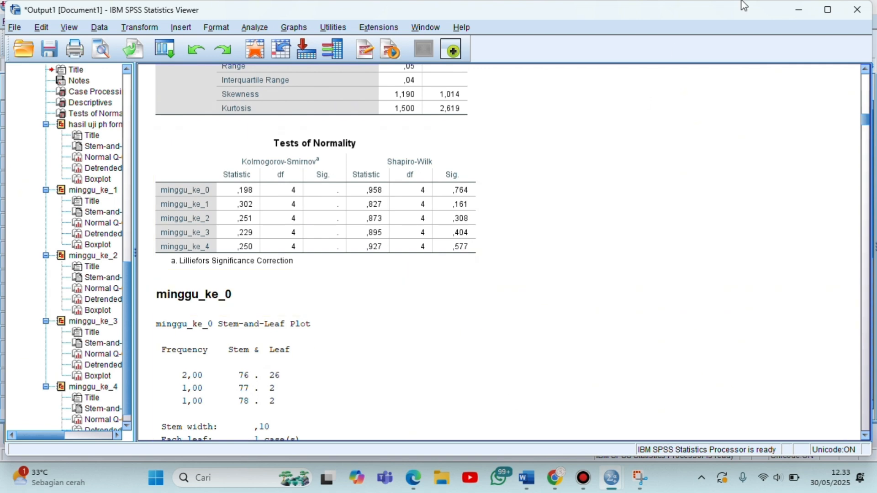
# Return to the dataset's variable definitions and clear all five variables, minggu_ke_0 through minggu_ke_4
pyautogui.click(807, 8)
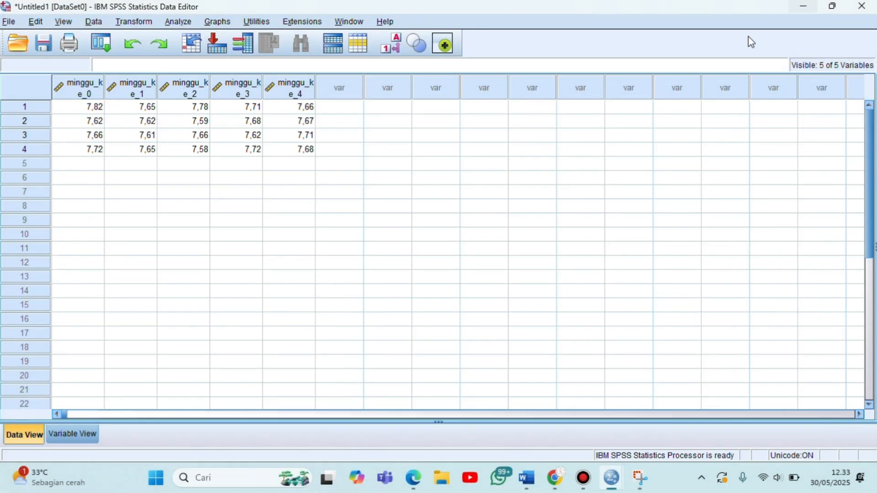
pyautogui.click(74, 434)
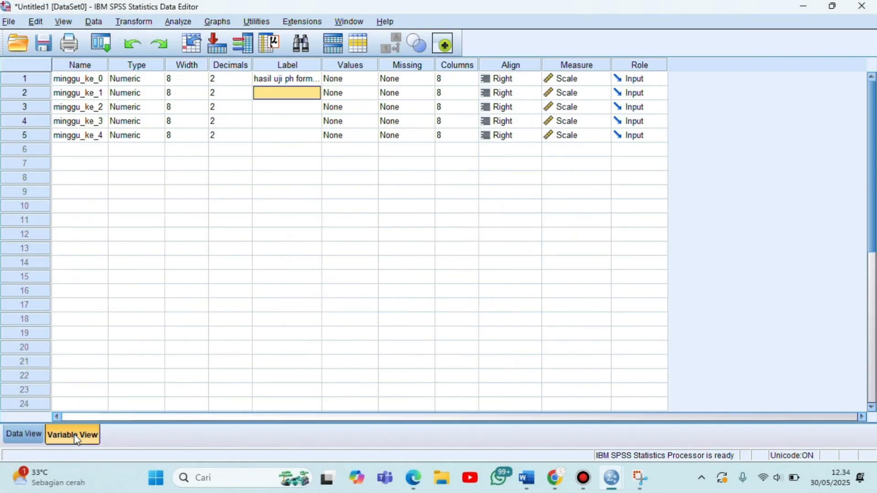
pyautogui.rightClick(20, 81)
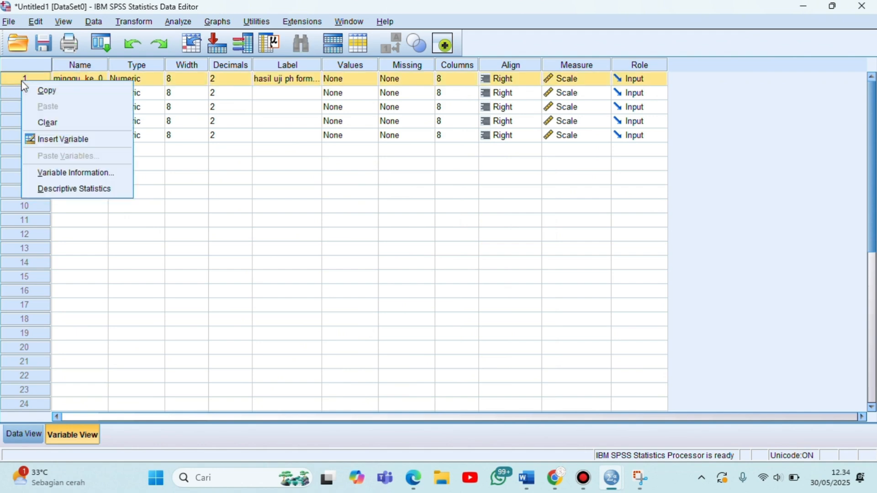
pyautogui.click(48, 119)
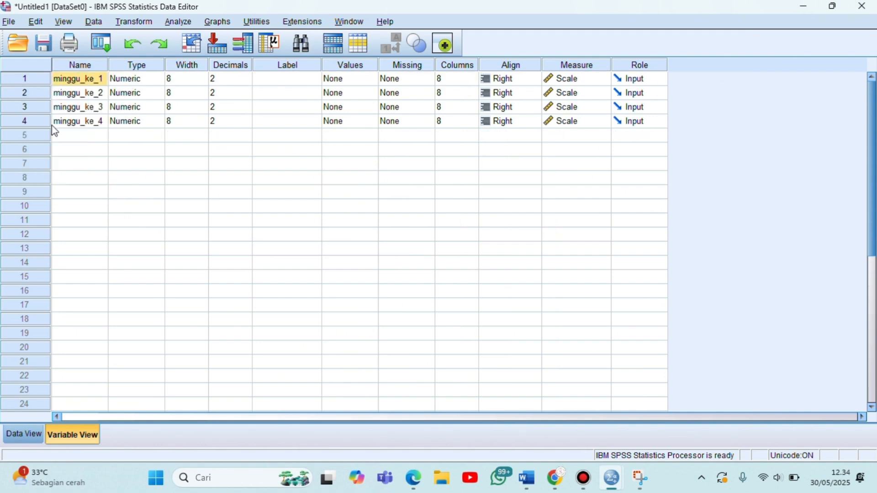
pyautogui.rightClick(36, 82)
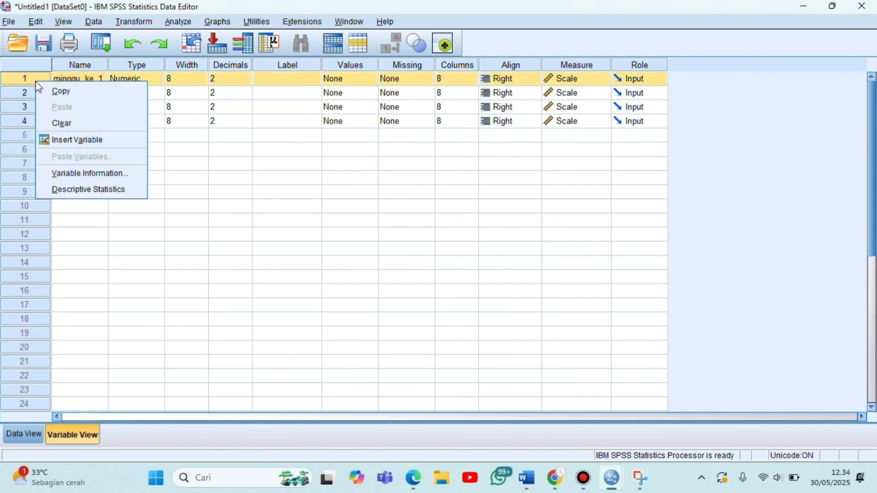
pyautogui.click(61, 123)
pyautogui.rightClick(60, 128)
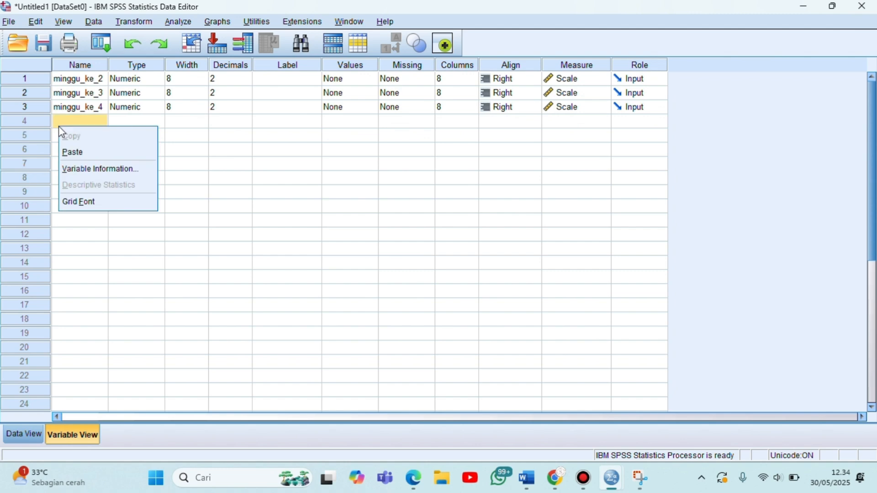
pyautogui.click(34, 81)
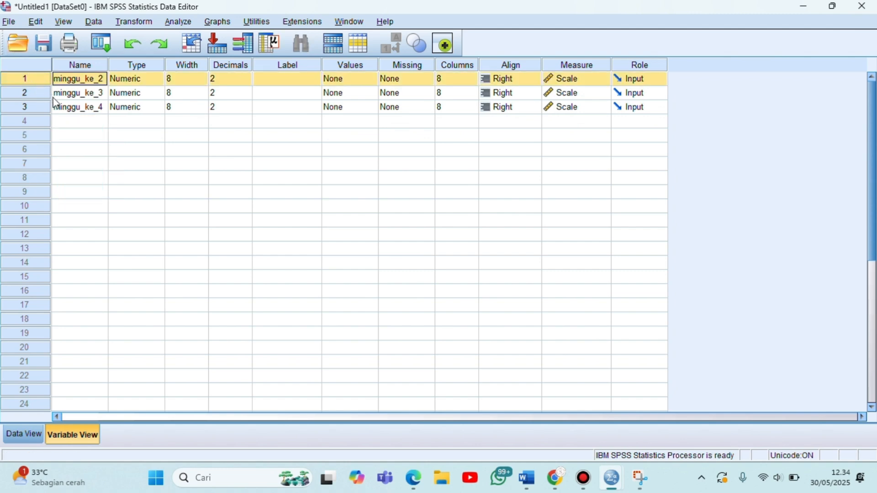
pyautogui.rightClick(32, 77)
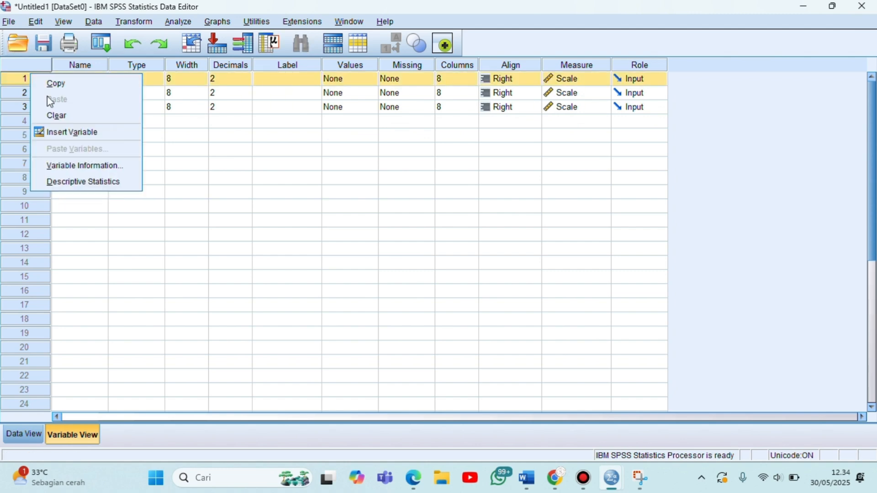
pyautogui.click(55, 115)
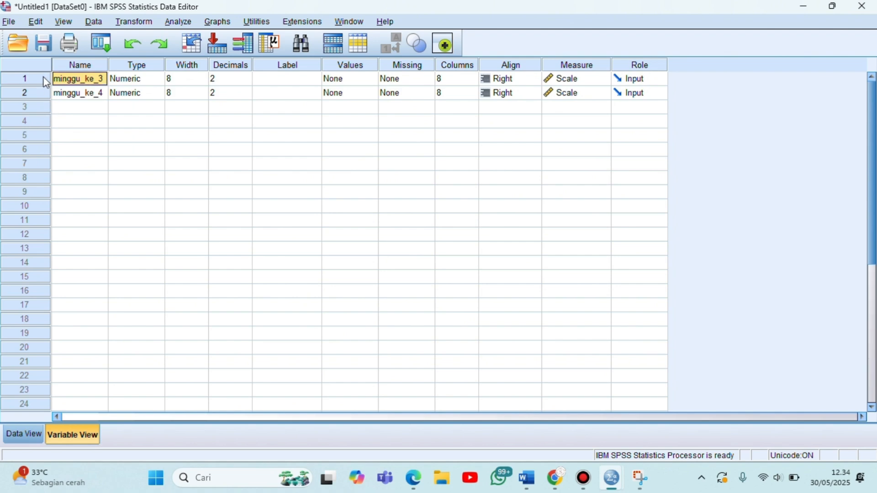
pyautogui.rightClick(46, 82)
pyautogui.click(64, 118)
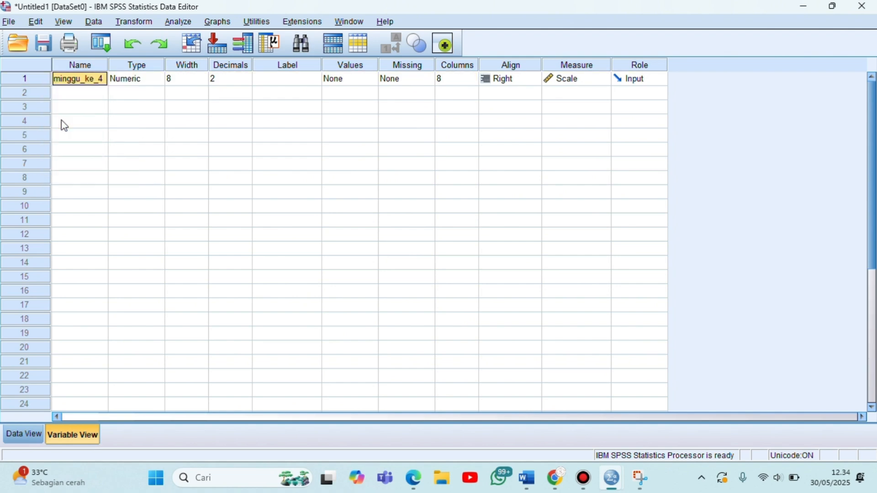
pyautogui.rightClick(37, 78)
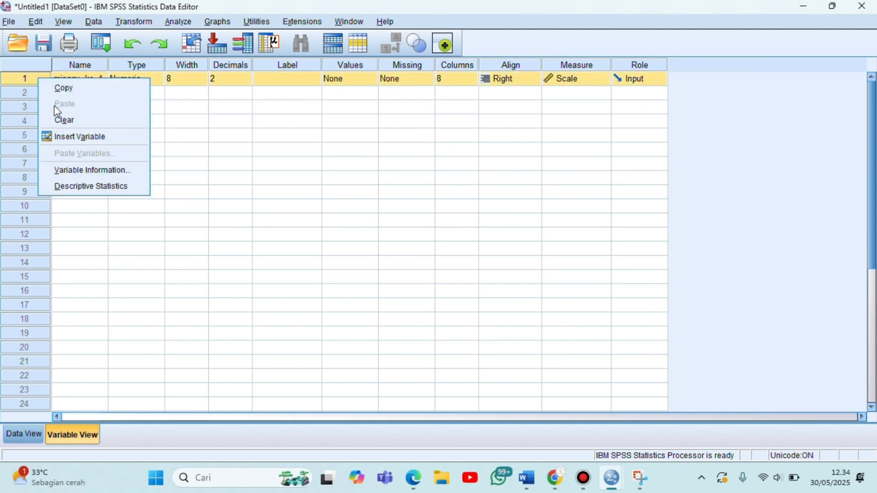
pyautogui.click(64, 119)
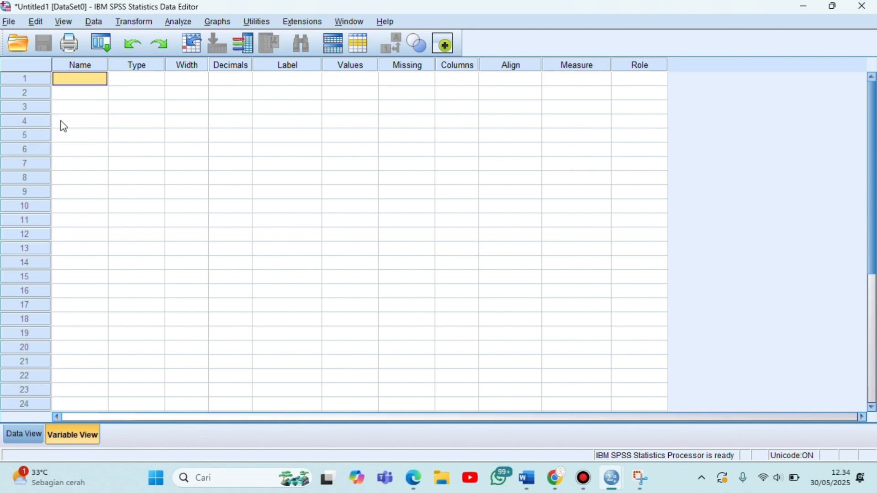
# Define the first variable with the name uji_ph_formulasi_1_krim_setiap_minggunya
pyautogui.click(367, 24)
pyautogui.click(97, 82)
pyautogui.click(90, 79)
pyautogui.write('uji')
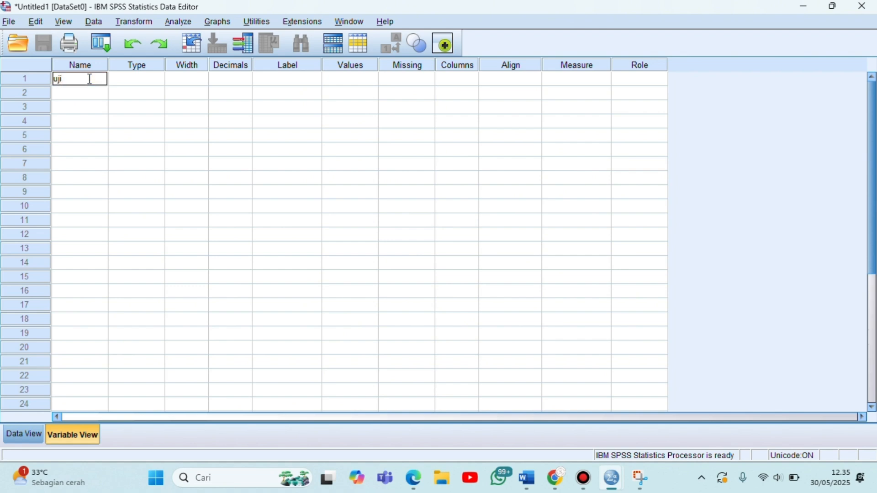
pyautogui.write('_ph_formulasi')
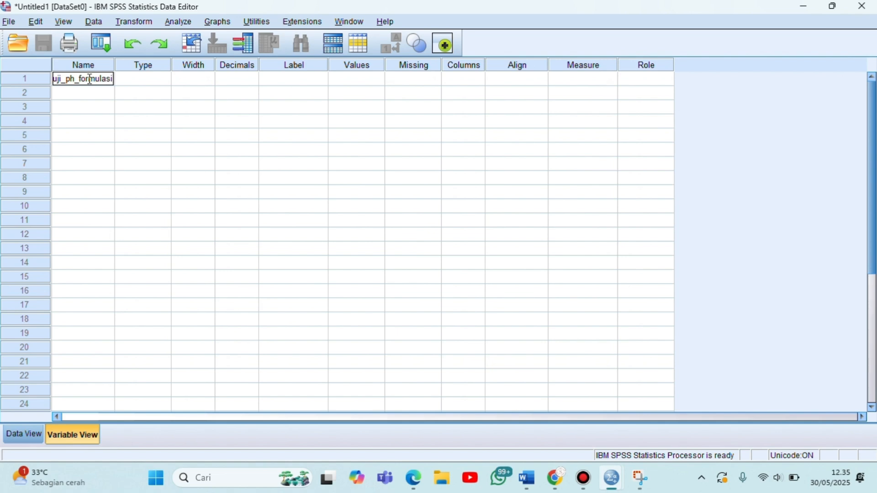
pyautogui.write('_1_')
pyautogui.write('krim_')
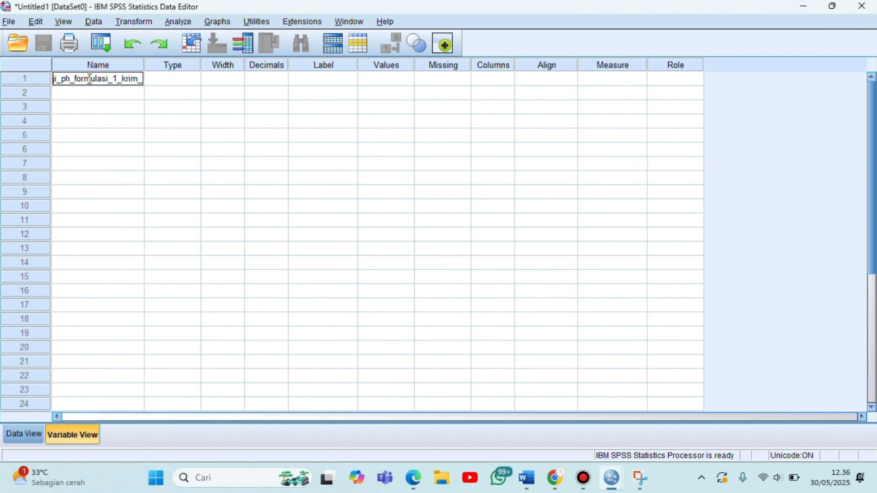
pyautogui.write('setiap_')
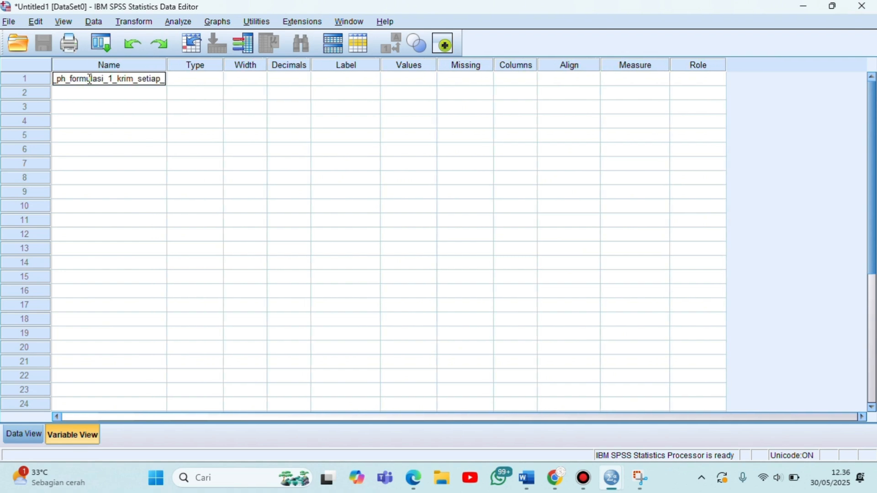
pyautogui.write('minggunya')
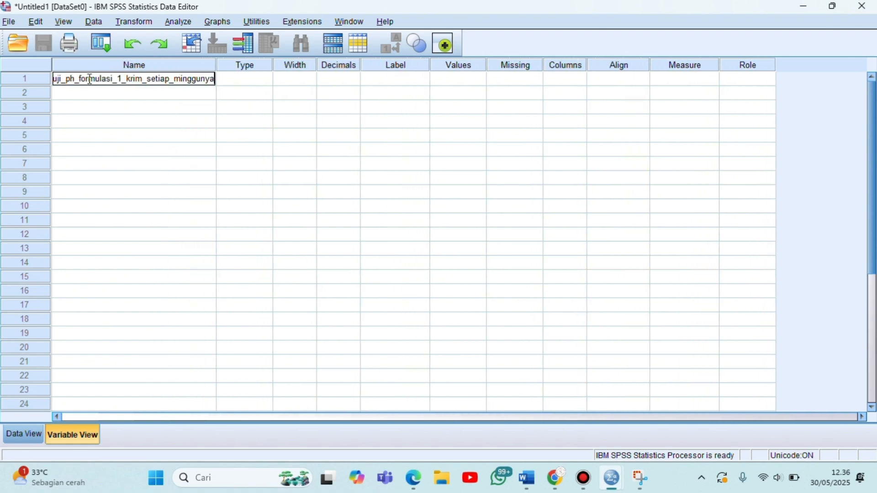
# Define a second variable named hasil_pengamatan_krim_setiap_minggunya
pyautogui.click(87, 91)
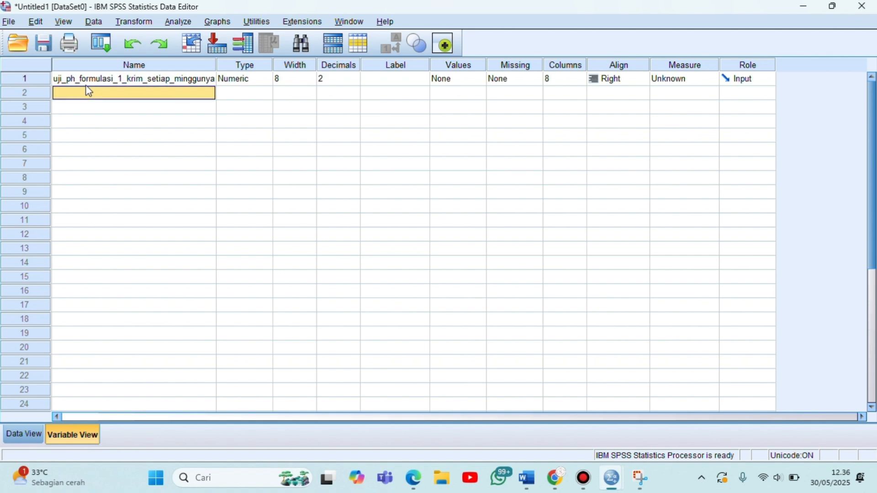
pyautogui.write('hasil')
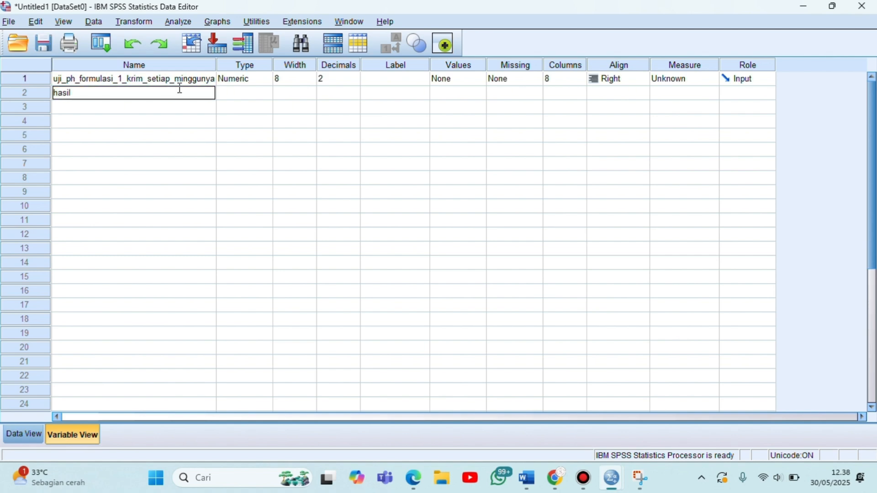
pyautogui.write('_pengamatan_krim_setiap')
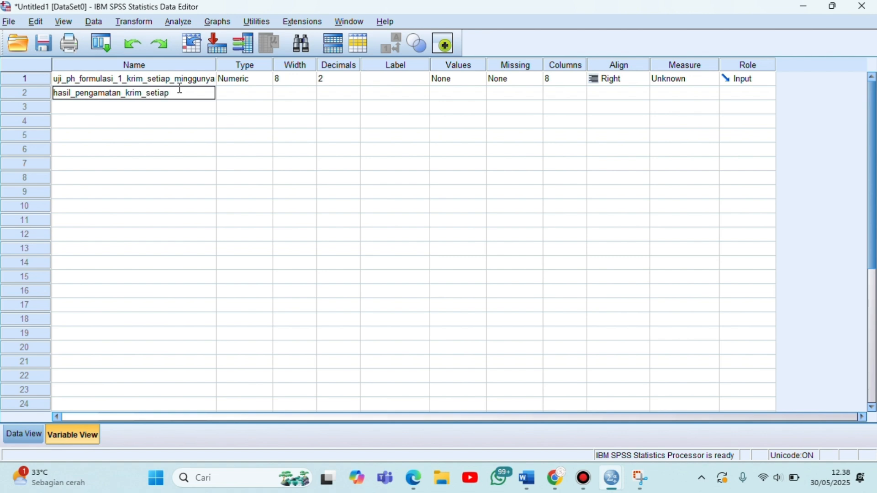
pyautogui.write('_minggunya')
pyautogui.click(207, 111)
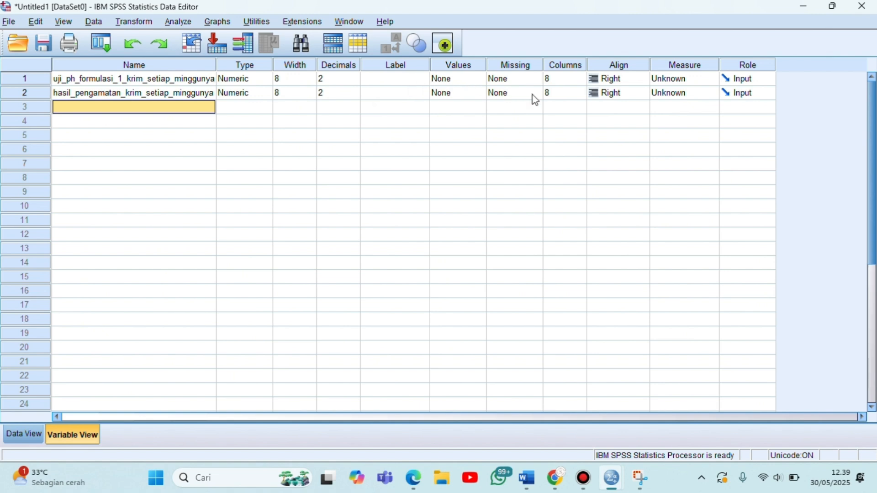
# Add the value label 1 = "minggu 0" for the variable uji_ph_formulasi_1_krim_setiap_minggunya
pyautogui.click(460, 82)
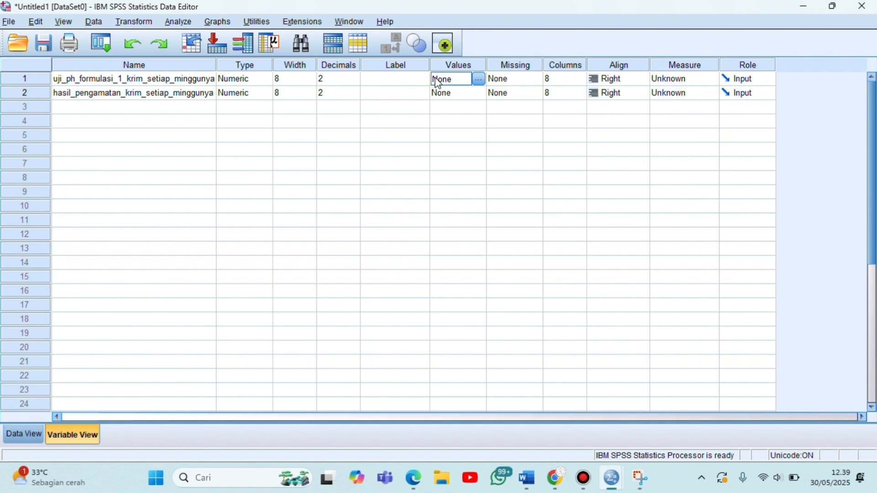
pyautogui.click(478, 79)
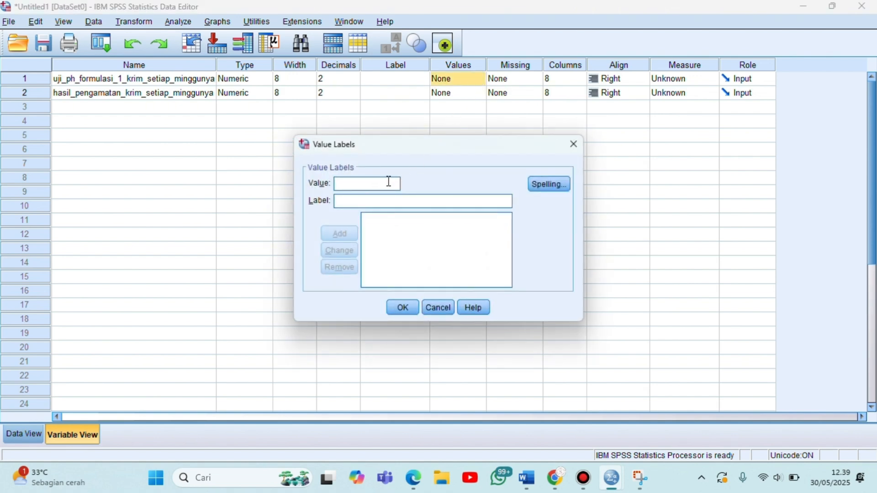
pyautogui.write('1')
pyautogui.click(377, 205)
pyautogui.write('minggu')
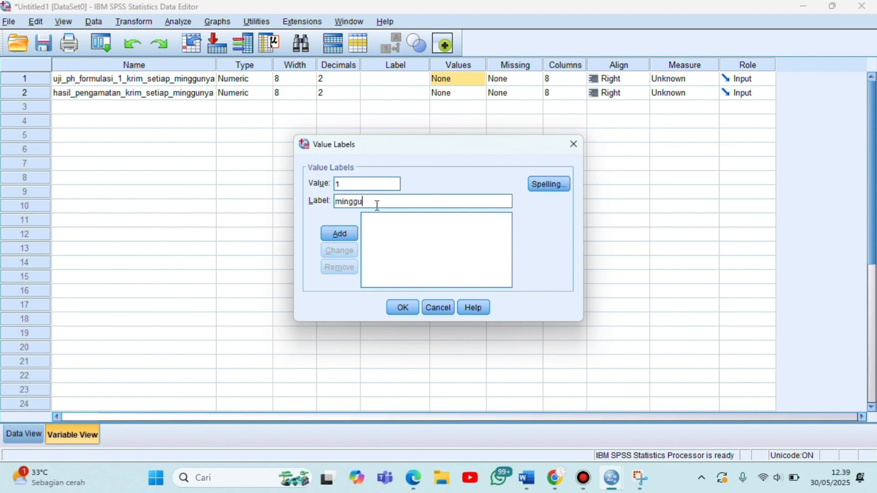
pyautogui.write(' 0')
pyautogui.press('Return')
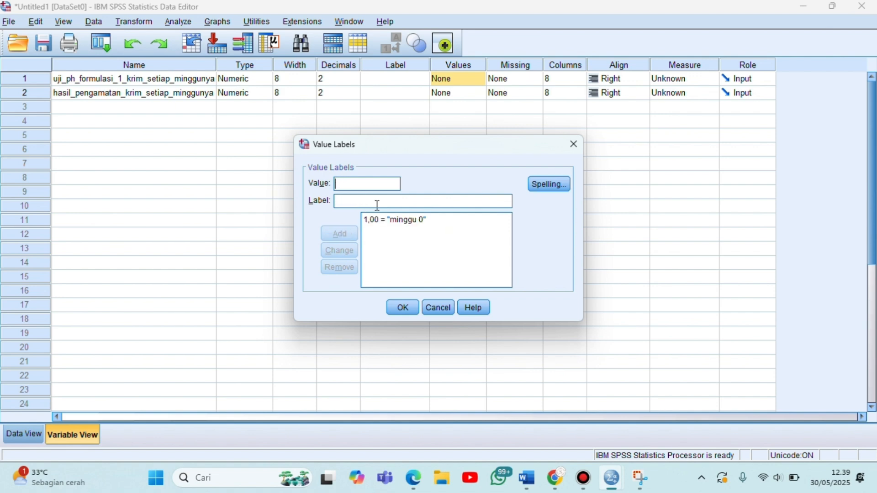
# Add the value label 2 = "minggu 1" to the same variable's value labels
pyautogui.write('2')
pyautogui.click(379, 202)
pyautogui.write('minggu')
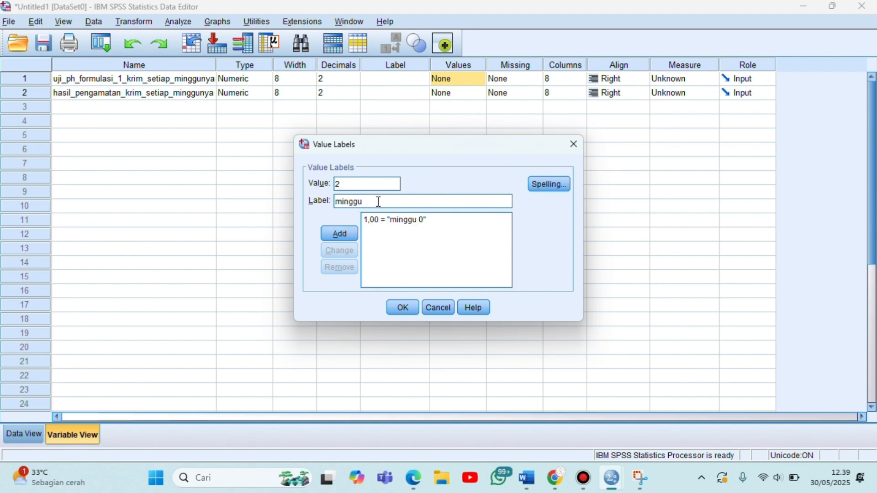
pyautogui.write(' 1')
pyautogui.press('Return')
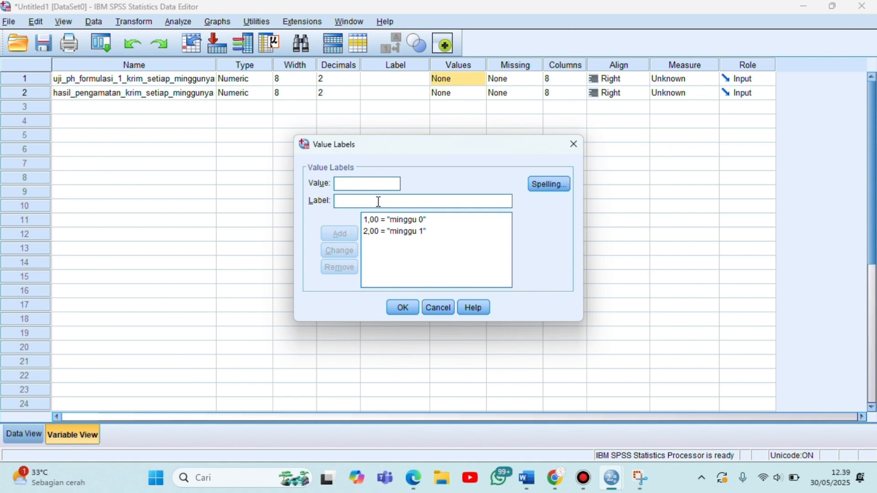
# Complete the value labels as 1 = "minggu ke 0", 2 = "minggu ke 1", 3 = "minggu ke 2", 4 = "minggu ke 3", 5 = "minggu ke 5"
pyautogui.write('3')
pyautogui.press('BackSpace')
pyautogui.write('2')
pyautogui.press('Tab')
pyautogui.write('ming')
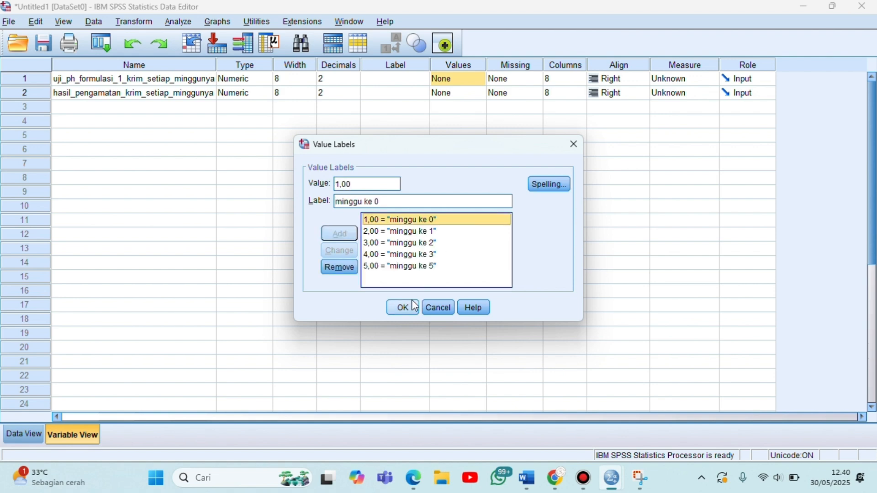
pyautogui.click(403, 309)
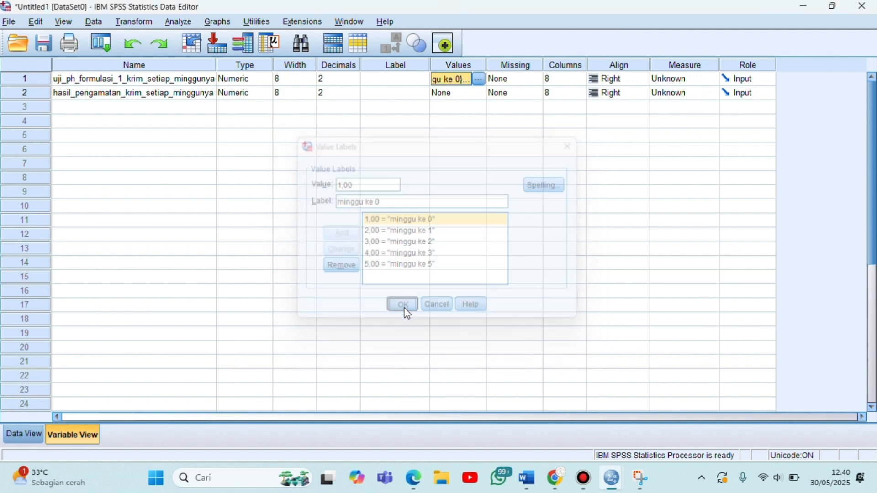
# Give the variable uji_ph_formulasi_1_krim_setiap_minggunya the label "uji pengamatan krim minggu ke 0 sampai minggu ke 4"
pyautogui.click(373, 82)
pyautogui.write('u')
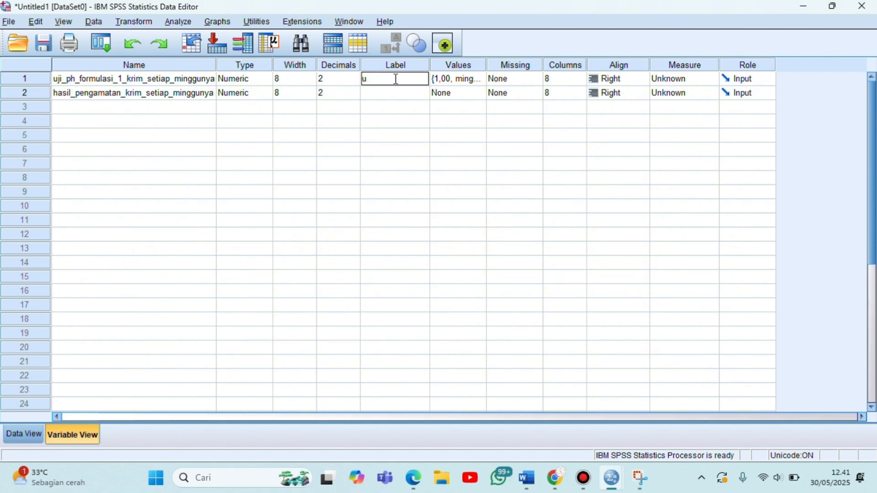
pyautogui.write('ji pengam')
pyautogui.write('ata')
pyautogui.write('n')
pyautogui.write(' krim m')
pyautogui.write('inggu ke')
pyautogui.write(' 0')
pyautogui.write(' sampai')
pyautogui.write(' minggu k')
pyautogui.write('e')
pyautogui.write(' 4')
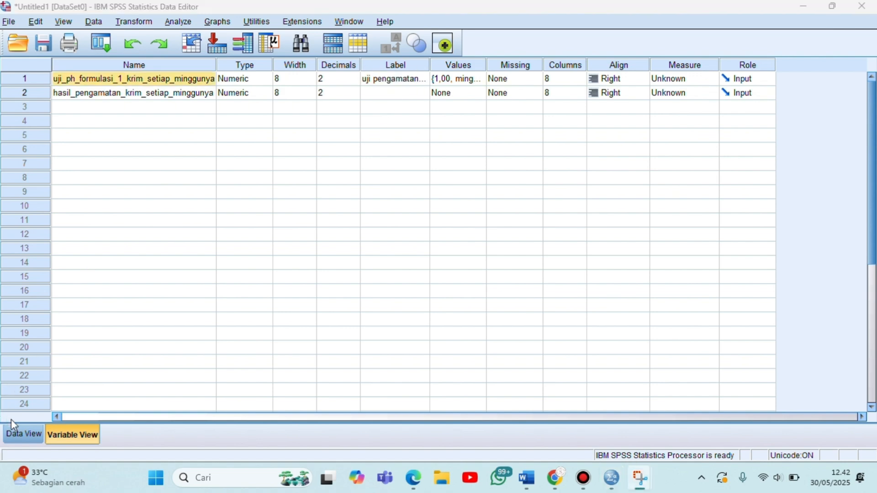
# Enter the group code 1 in rows 1 to 4 of the first variable's data column
pyautogui.click(21, 442)
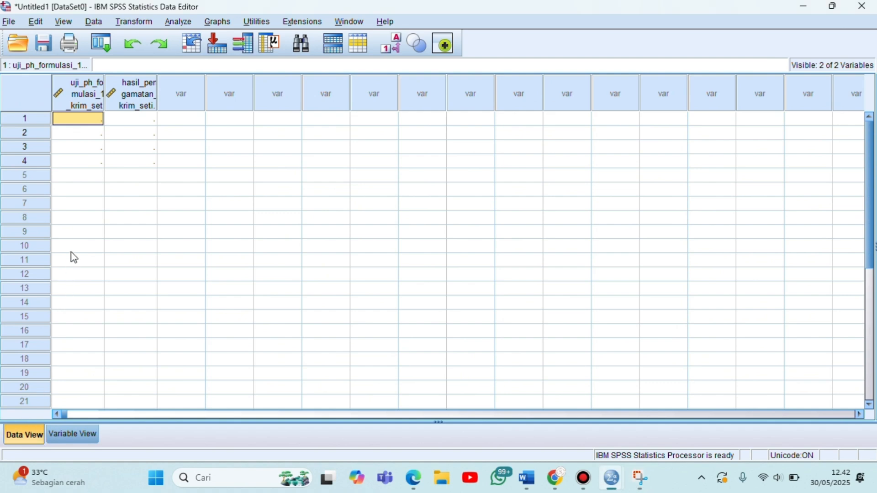
pyautogui.write('1')
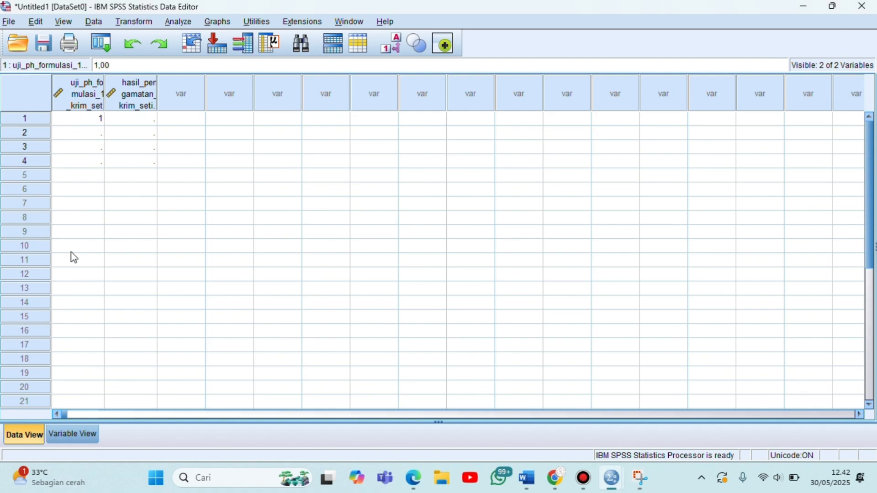
pyautogui.press('Return')
pyautogui.write('1')
pyautogui.press('Return')
pyautogui.write('1')
pyautogui.press('Return')
pyautogui.write('1')
pyautogui.press('Return')
# Enter the group code 2 in rows 5 to 8 of the first variable's column
pyautogui.write('2')
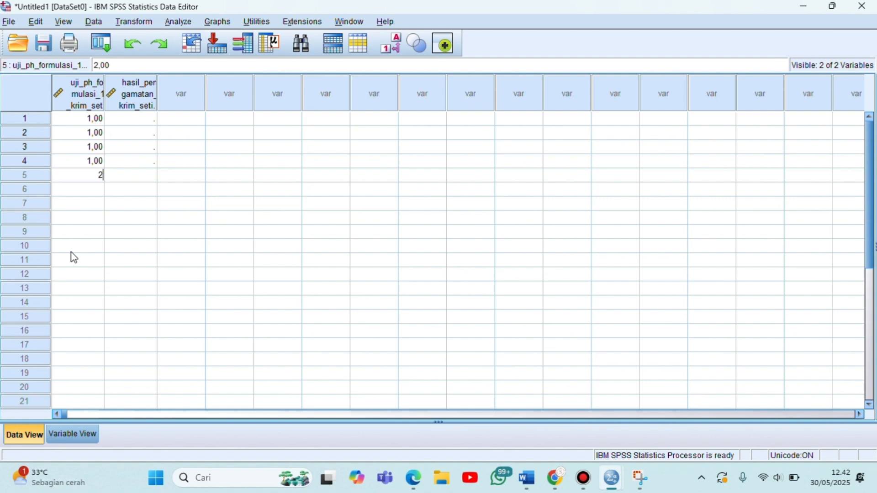
pyautogui.press('Return')
pyautogui.write('2')
pyautogui.press('Return')
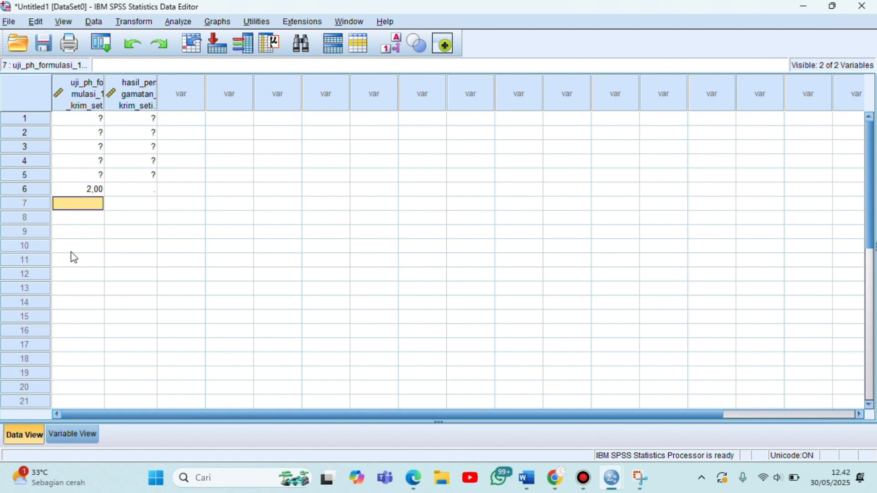
pyautogui.write('2')
pyautogui.press('Return')
pyautogui.write('2')
pyautogui.press('Return')
# Enter the group code 3 in rows 9 to 12 of the first variable's column
pyautogui.write('4')
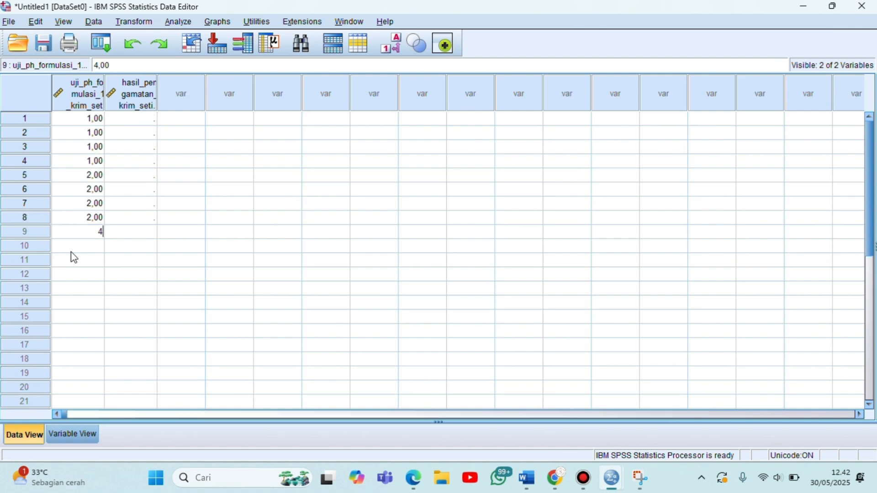
pyautogui.press('BackSpace')
pyautogui.write('3')
pyautogui.press('Return')
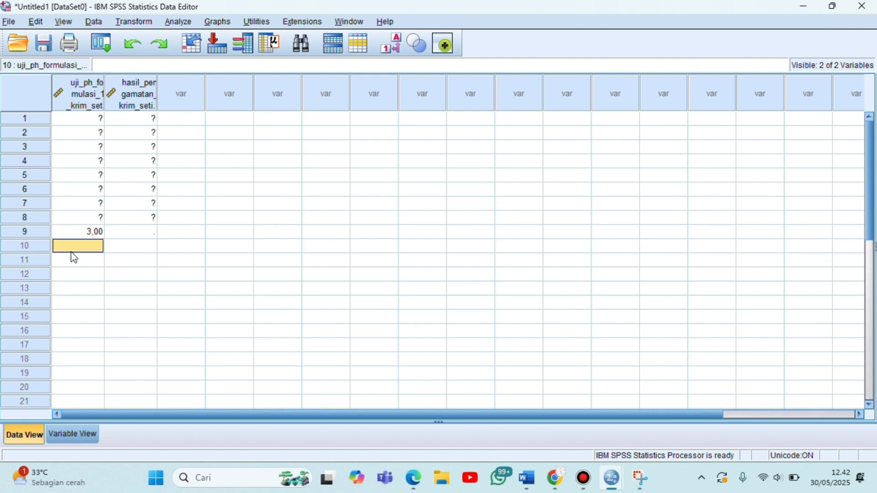
pyautogui.write('3')
pyautogui.press('Return')
pyautogui.write('3')
pyautogui.press('Return')
pyautogui.write('3')
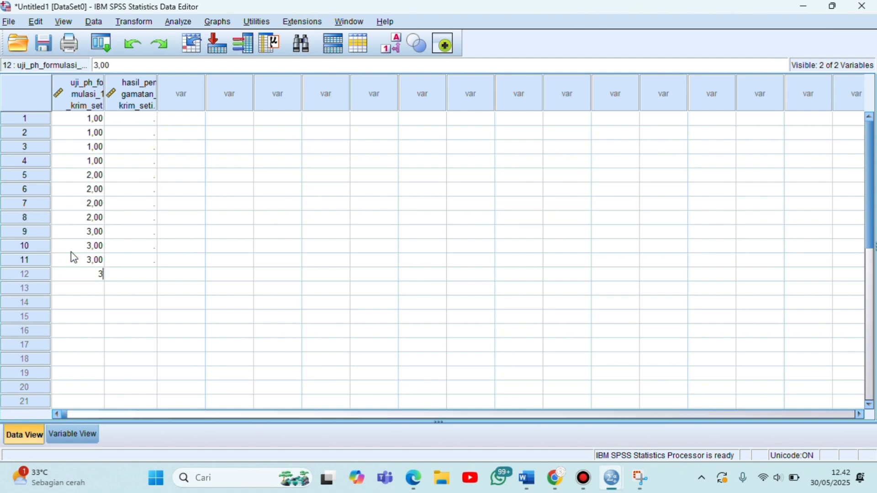
pyautogui.press('Return')
# Enter the group code 4 in rows 13 to 16 of the first variable's column
pyautogui.write('4')
pyautogui.press('Return')
pyautogui.write('4')
pyautogui.press('Return')
pyautogui.write('4')
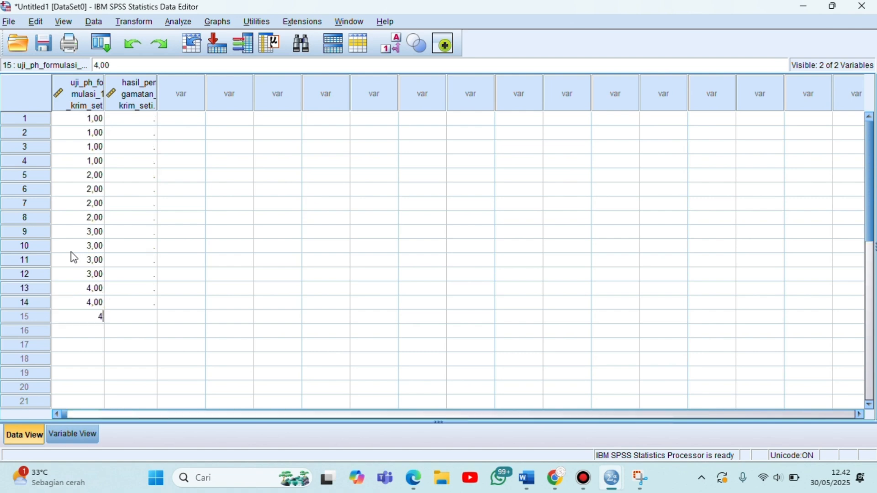
pyautogui.press('Return')
pyautogui.write('4')
pyautogui.press('Return')
# Enter the group code 5 in rows 17 to 20 of the first variable's column
pyautogui.write('5')
pyautogui.press('Return')
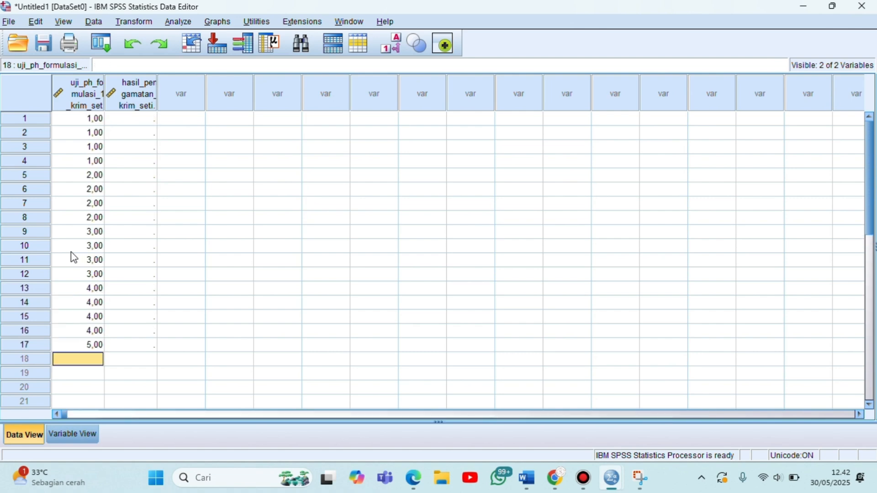
pyautogui.write('5')
pyautogui.press('Return')
pyautogui.write('5')
pyautogui.press('Return')
pyautogui.write('5')
pyautogui.press('Return')
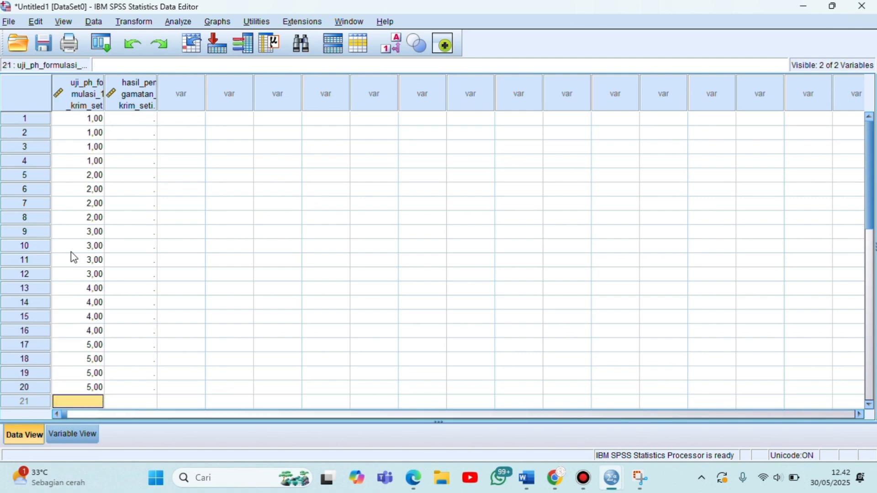
# Enter the pH results 7,82, 7,62, 7,66 and 7,72 in rows 1 to 4 of the hasil_pengamatan_krim_setiap_minggunya column
pyautogui.click(142, 120)
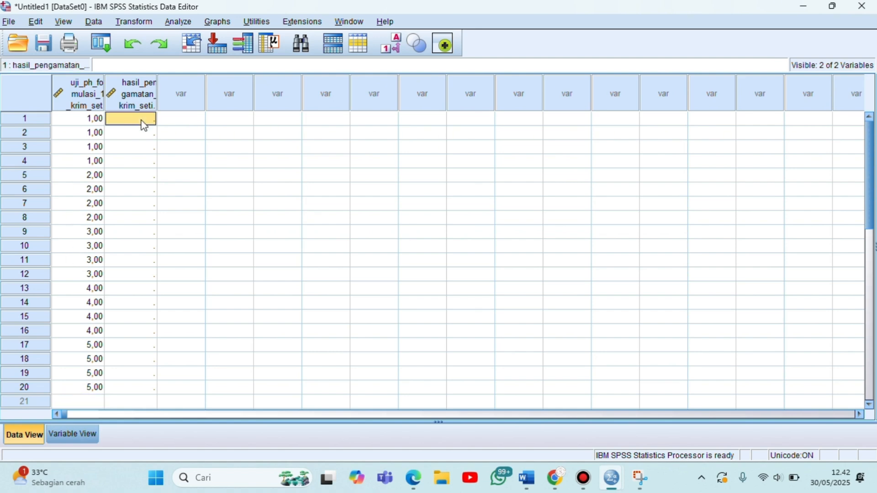
pyautogui.write('7,82')
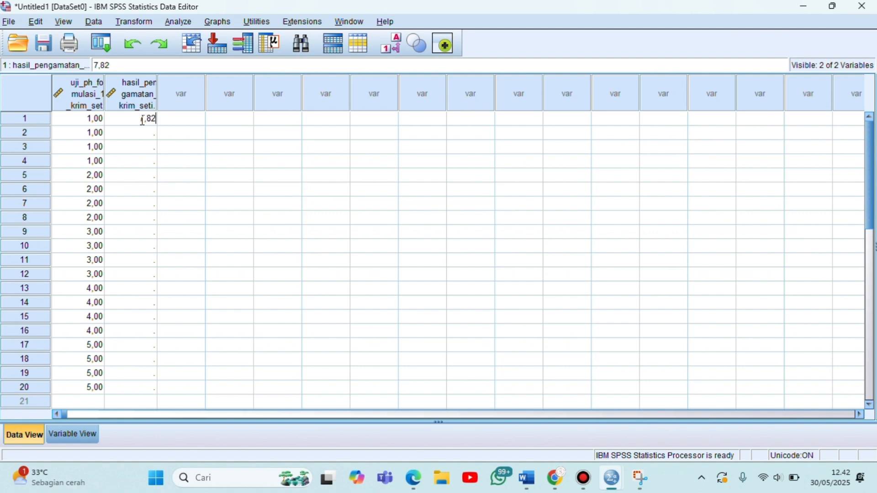
pyautogui.press('Return')
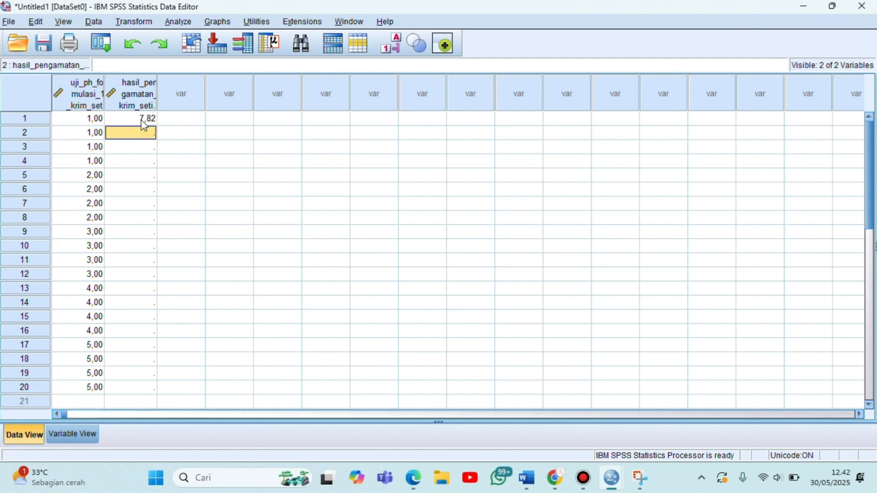
pyautogui.write('7,62')
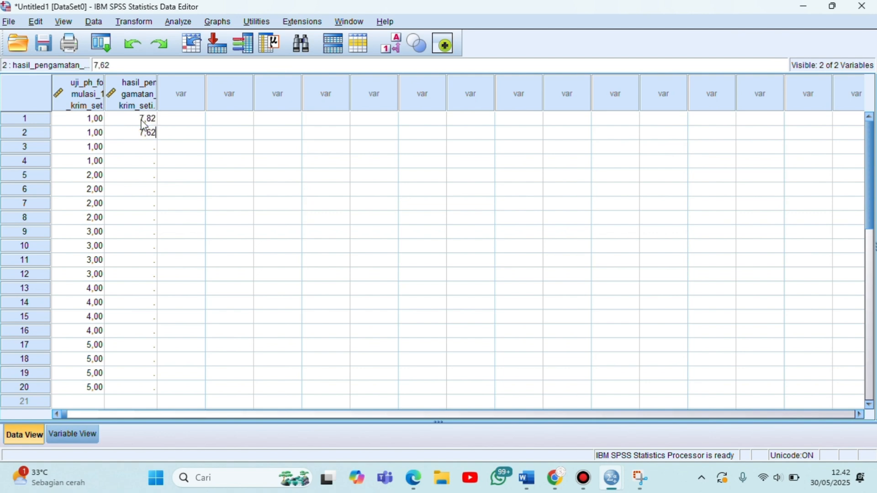
pyautogui.press('Return')
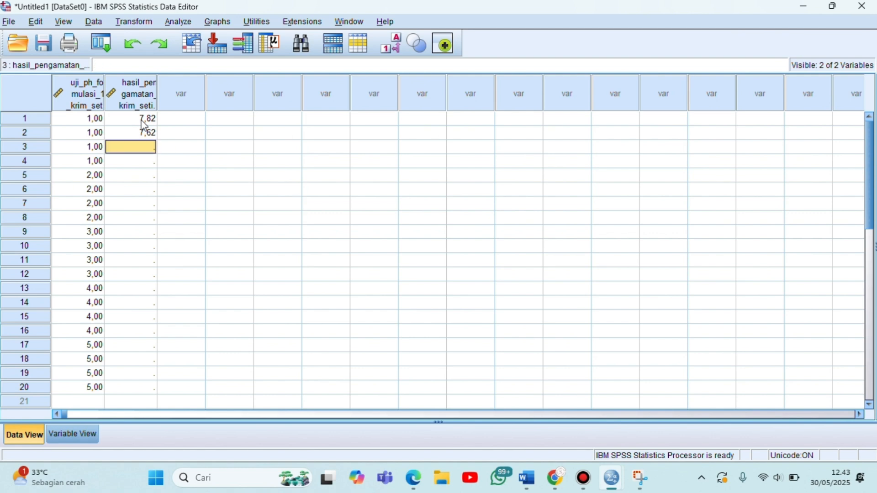
pyautogui.write('7.66')
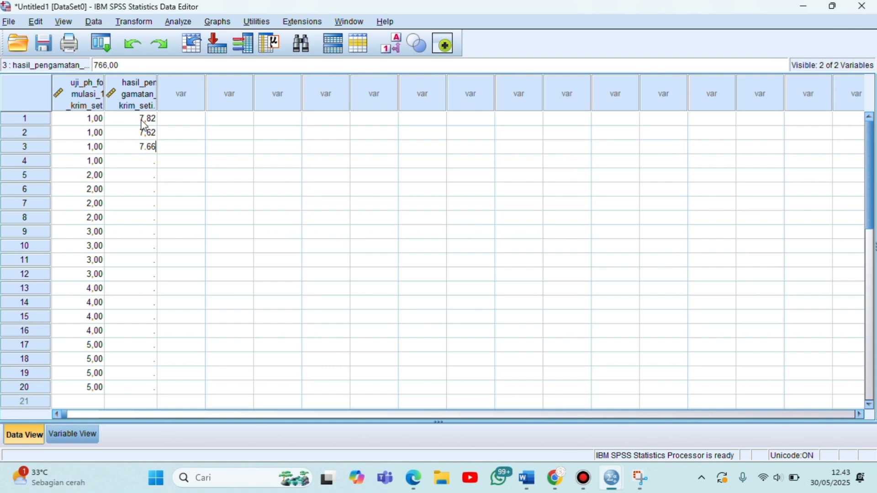
pyautogui.press('Return')
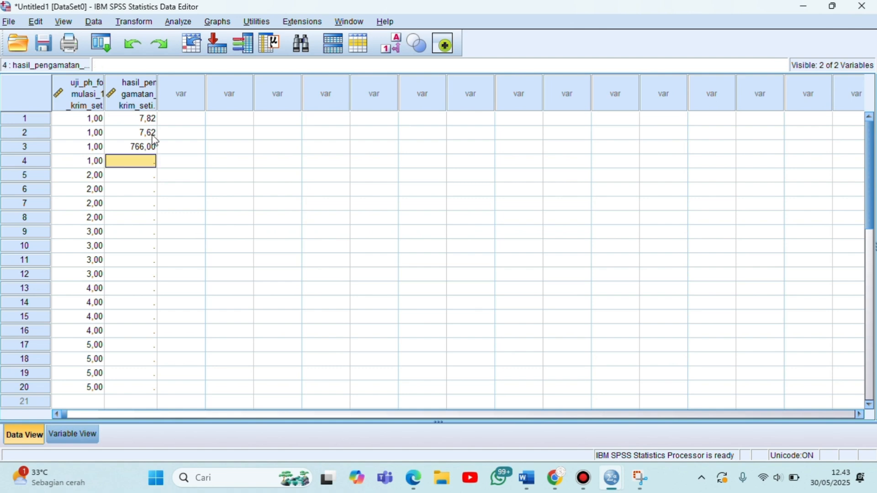
pyautogui.click(152, 148)
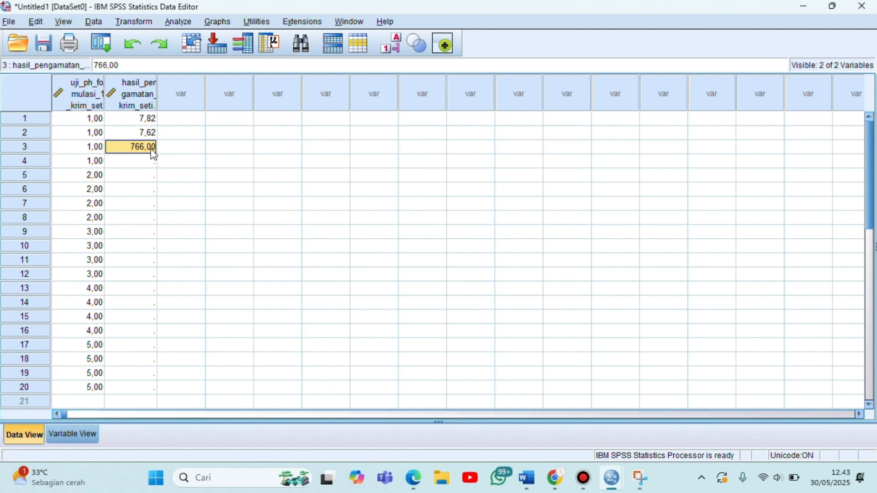
pyautogui.write('7')
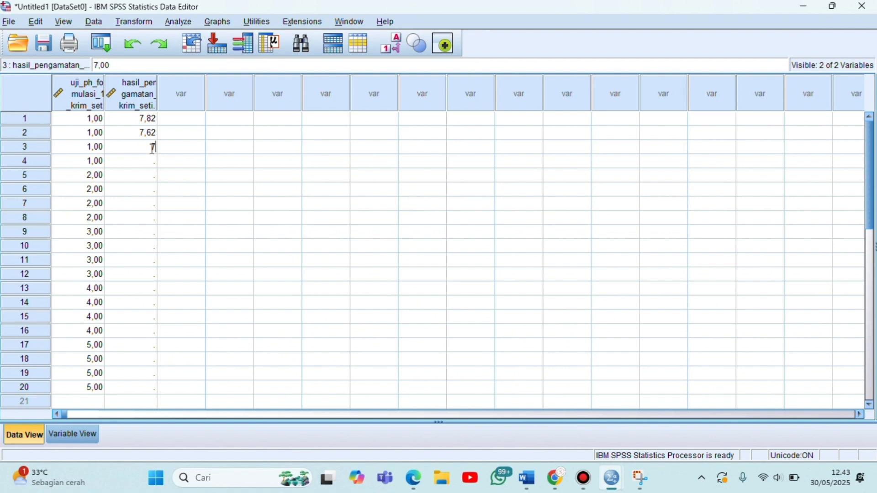
pyautogui.write(',66')
pyautogui.press('Return')
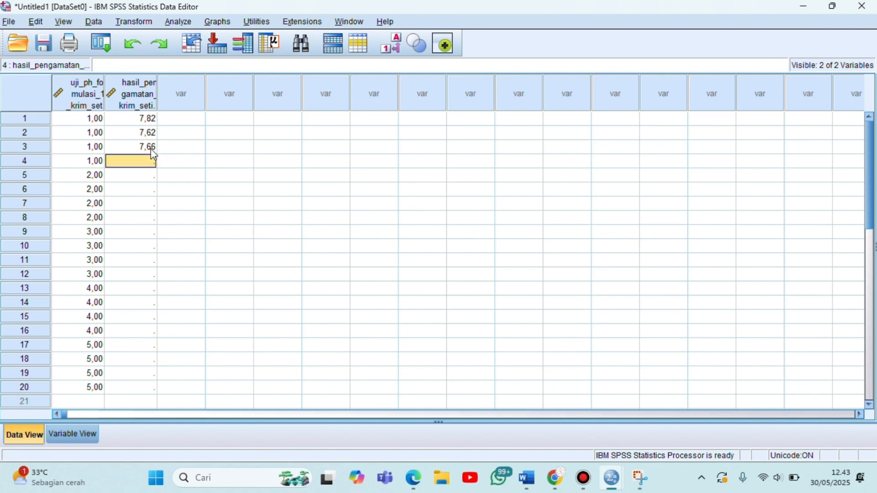
pyautogui.write('7,72')
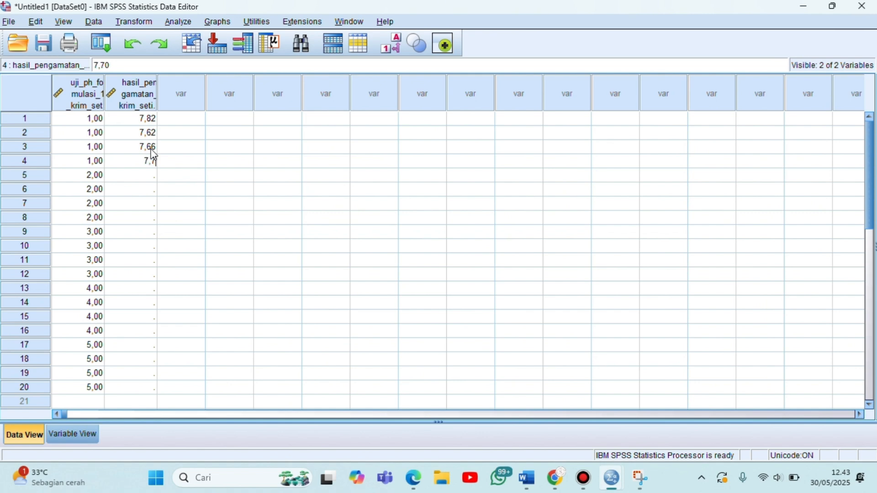
pyautogui.press('Return')
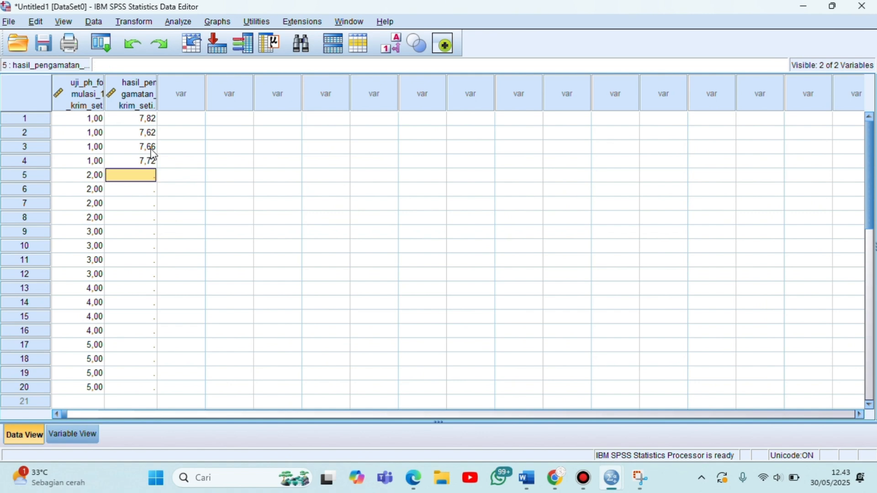
# Fill results rows 5–20 with 7,65; 7,62; 7,61; 7,65; 7,78; 7,59; 7,66; 7,58; 7,71; 7,68; 7,62; 7,72; 7,66; 7,67; 7,71; 7,68
pyautogui.write('7,65')
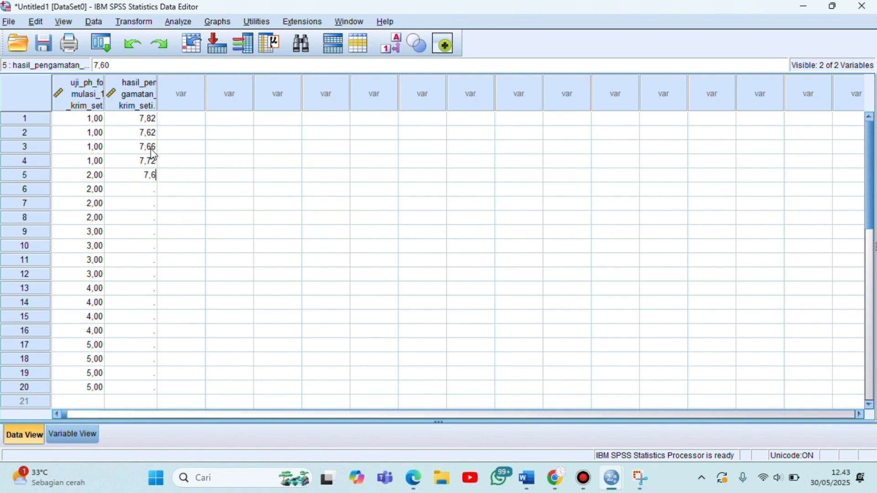
pyautogui.press('Return')
pyautogui.write('7,62')
pyautogui.press('Return')
pyautogui.write('7,6')
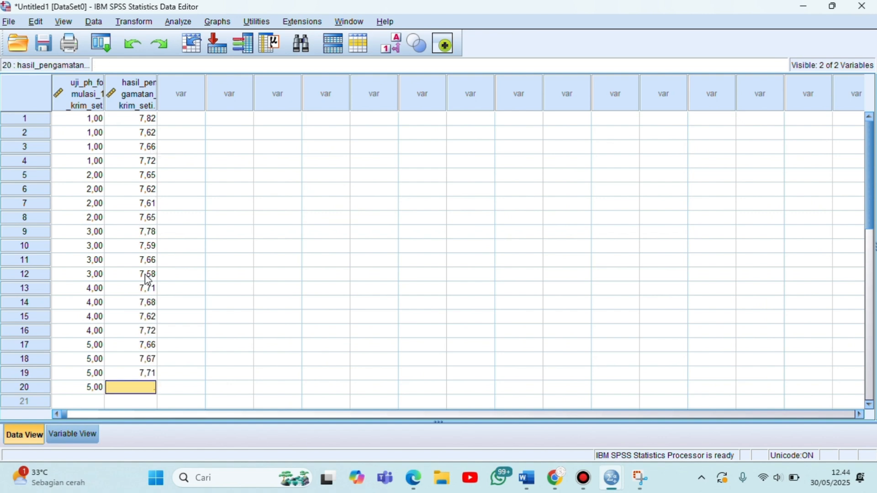
pyautogui.write('7')
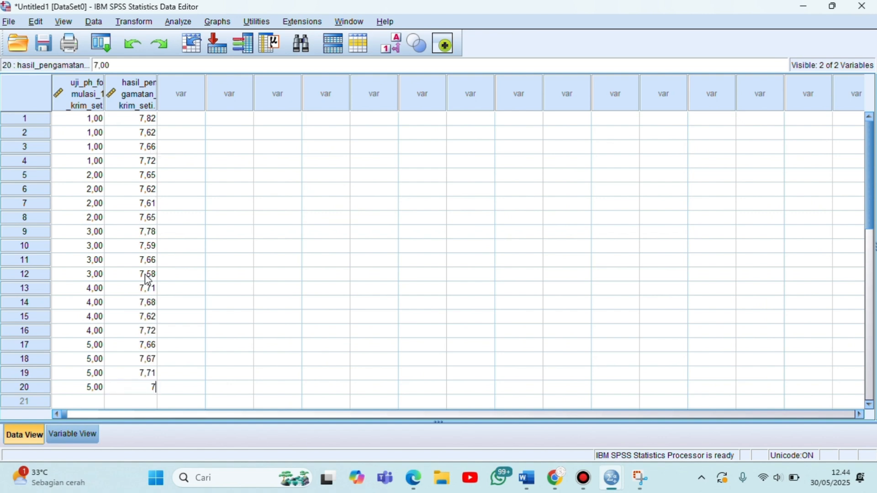
pyautogui.write(',68')
pyautogui.scroll(-1, 133, 292)
# Set the measurement level of the first variable to Scale and of the second variable to Nominal
pyautogui.click(90, 440)
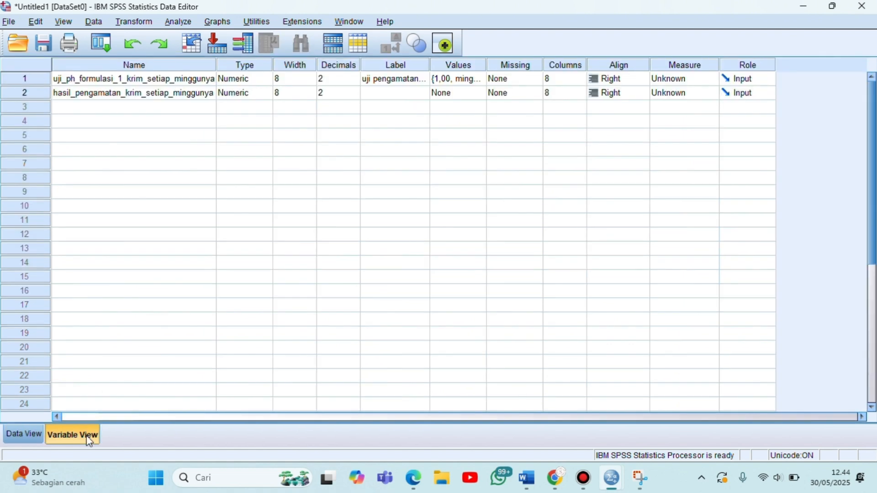
pyautogui.click(684, 82)
pyautogui.click(681, 95)
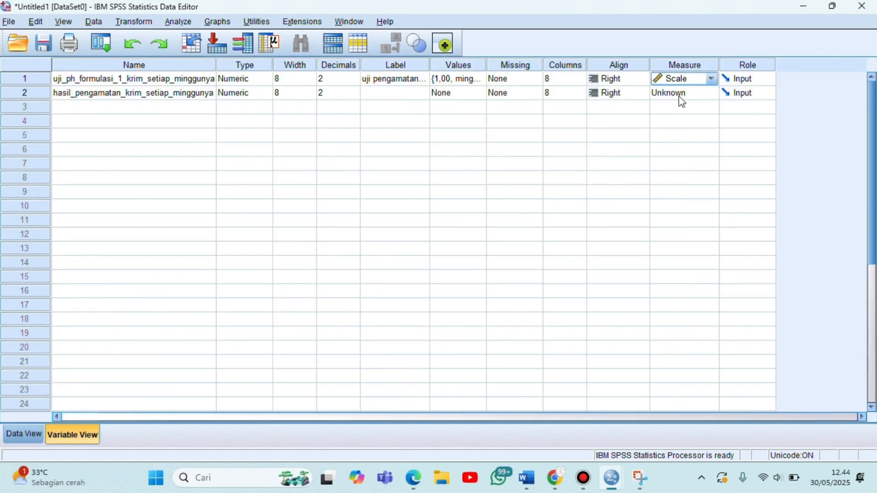
pyautogui.click(680, 93)
pyautogui.click(682, 133)
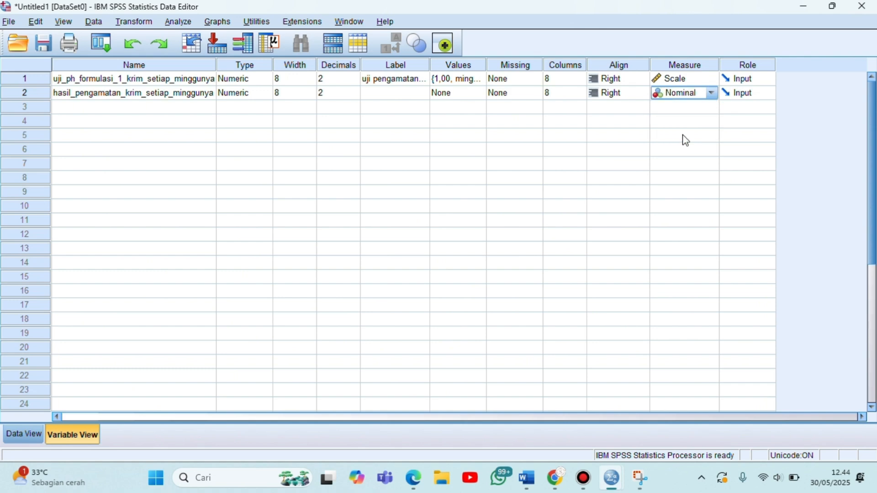
# Set up a One-Way ANOVA with hasil_pengamatan_krim_setiap_minggunya as the dependent variable and the week-code variable as the factor
pyautogui.click(34, 434)
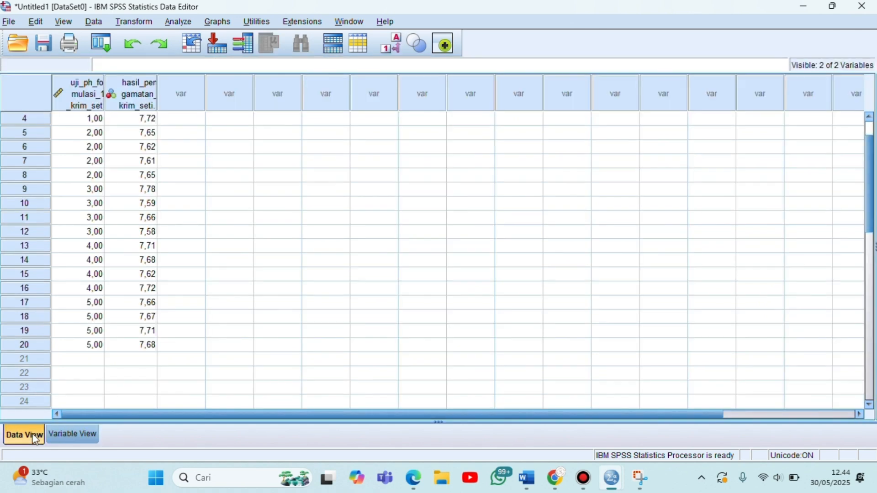
pyautogui.click(180, 23)
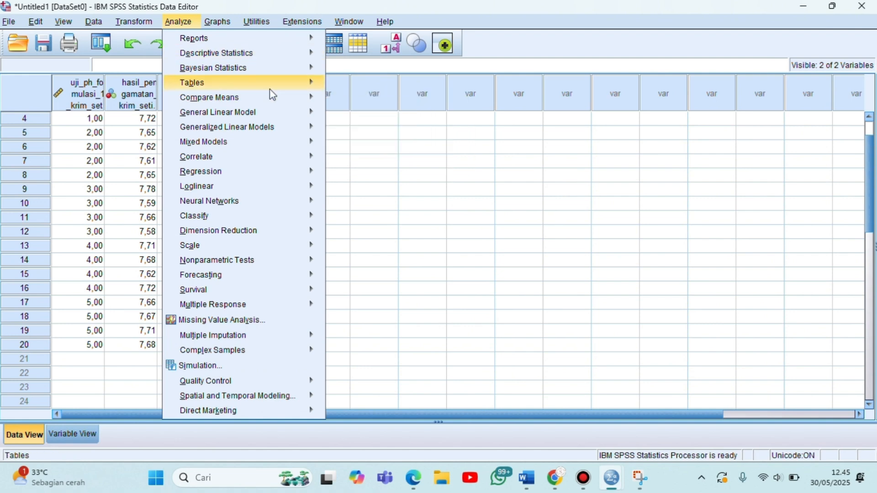
pyautogui.moveTo(310, 103)
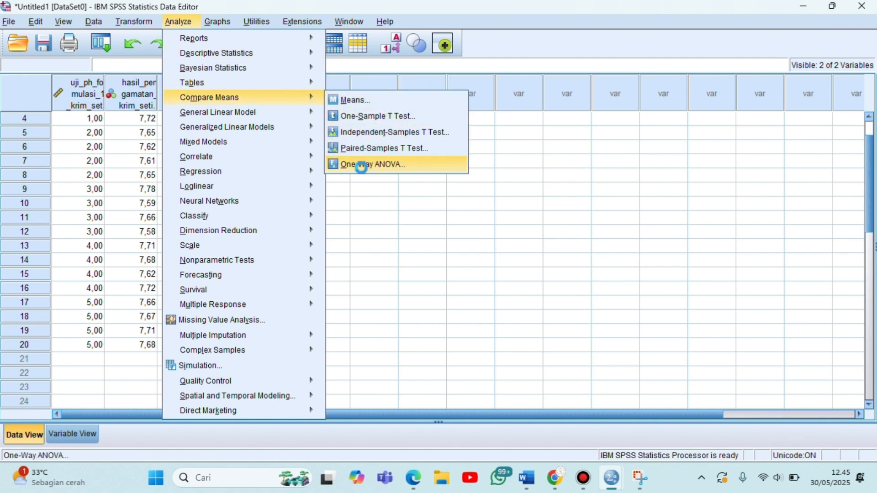
pyautogui.click(363, 166)
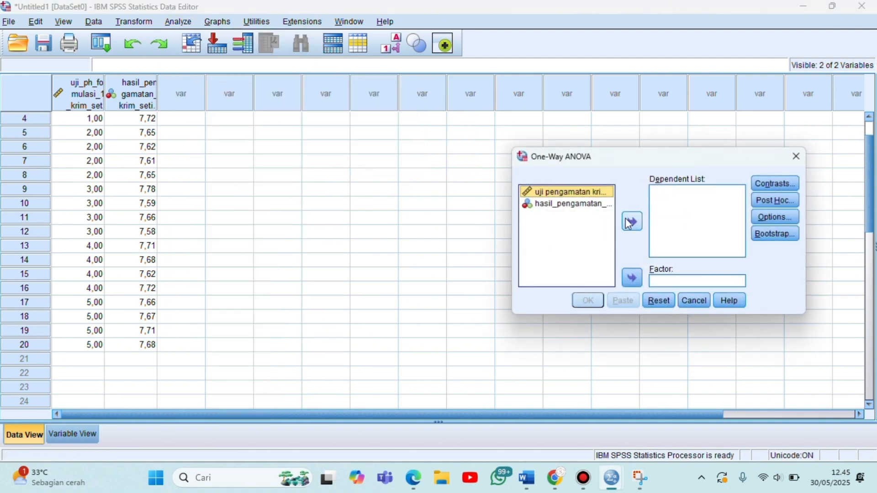
pyautogui.click(631, 279)
pyautogui.click(586, 195)
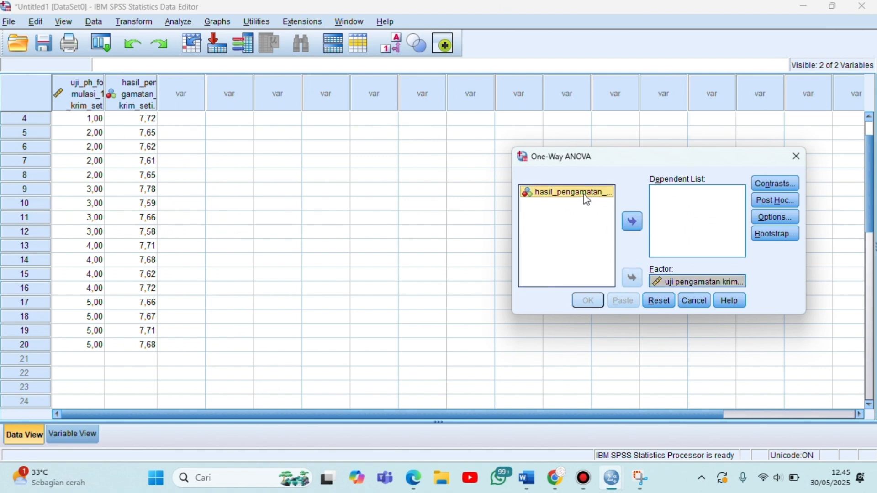
pyautogui.click(633, 222)
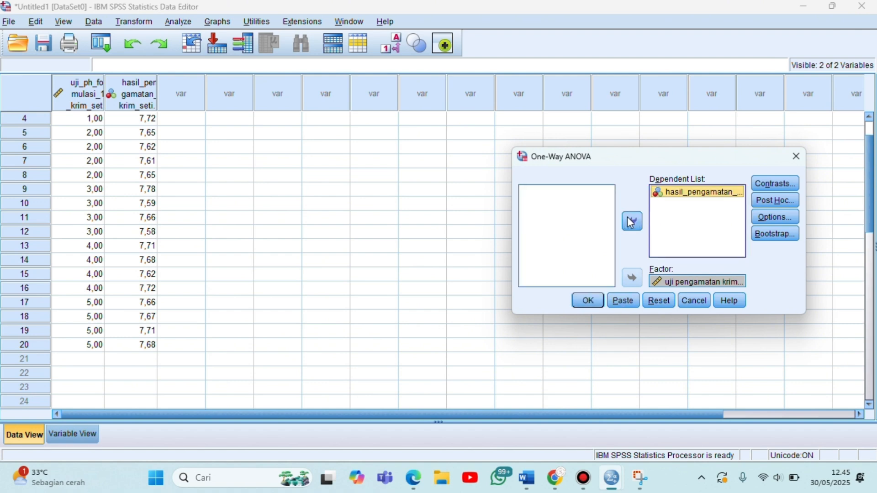
# Include the homogeneity of variance test in the One-Way ANOVA and run the analysis
pyautogui.click(760, 220)
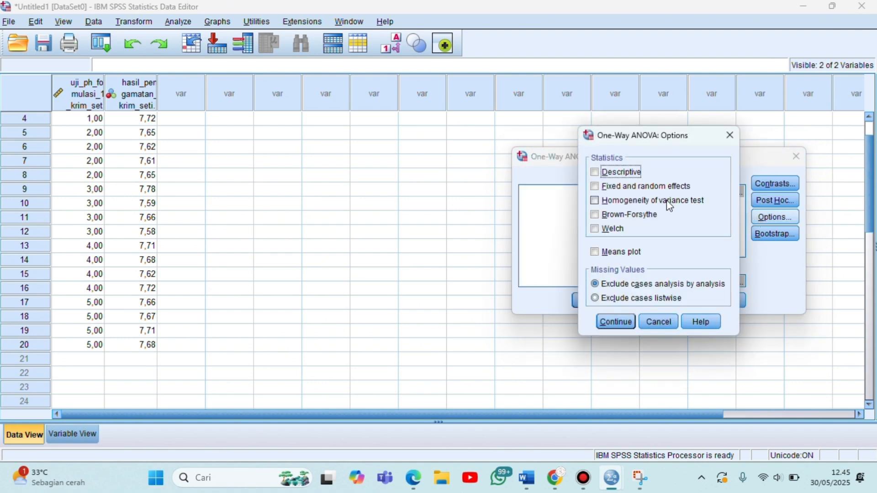
pyautogui.click(595, 202)
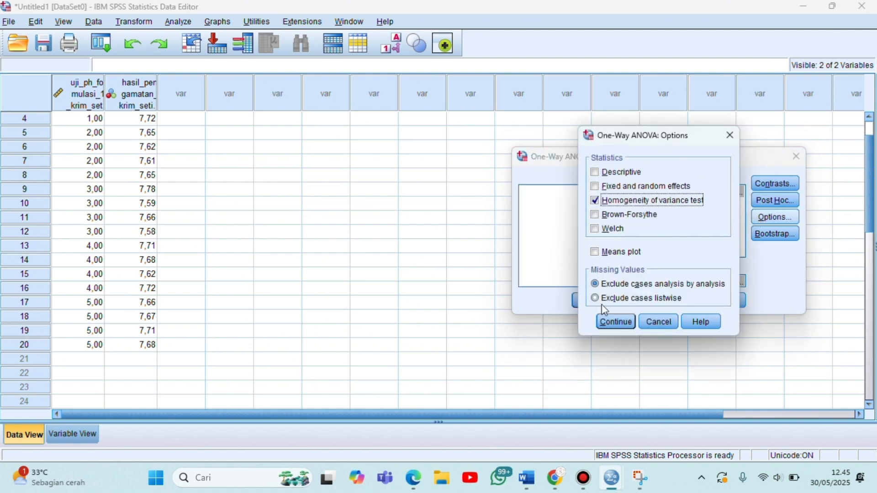
pyautogui.click(618, 325)
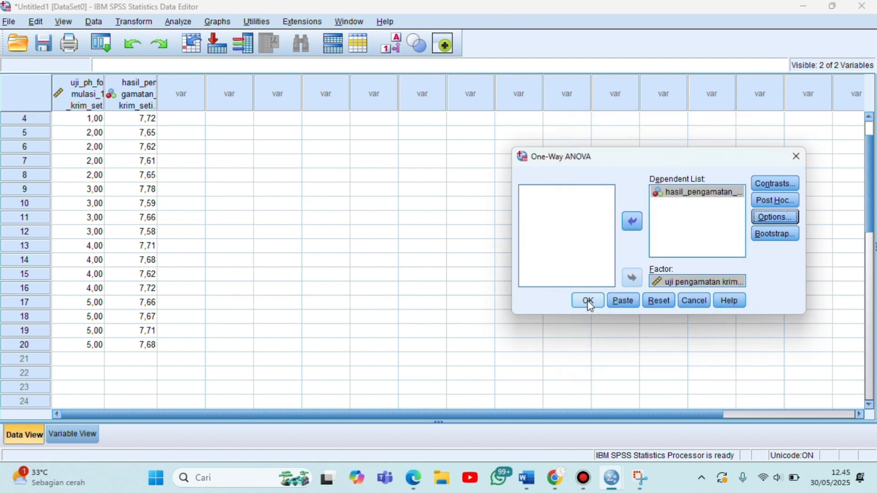
pyautogui.click(589, 301)
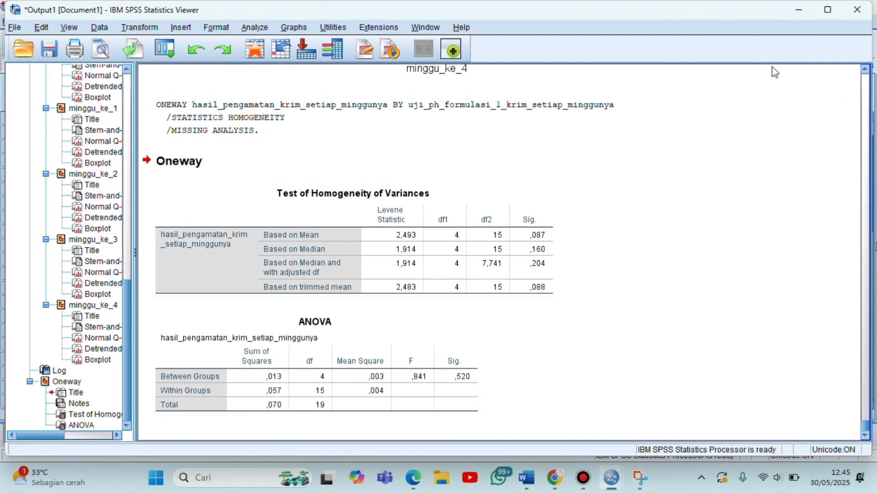
# Rerun the One-Way ANOVA on the same variables with the Duncan post hoc test added
pyautogui.click(800, 18)
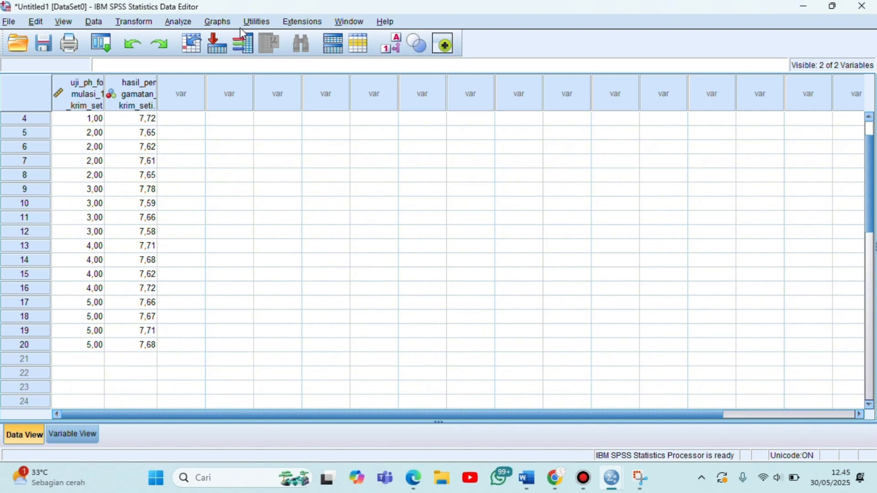
pyautogui.click(176, 23)
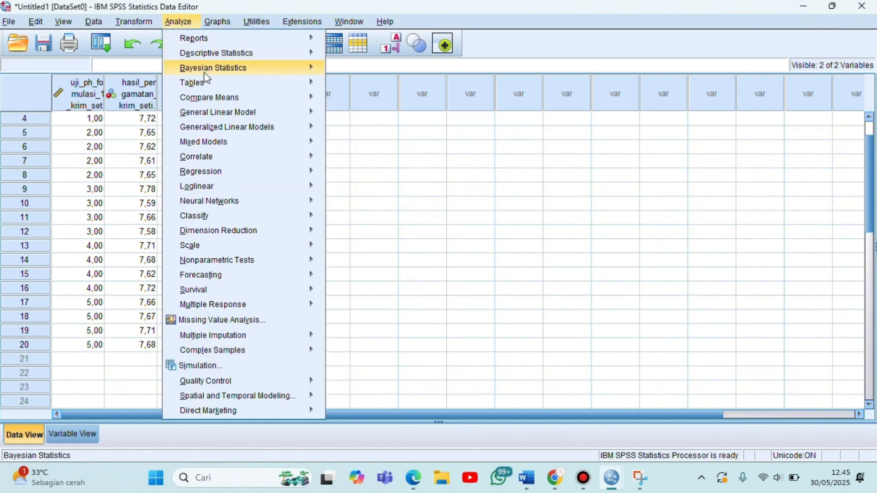
pyautogui.moveTo(223, 99)
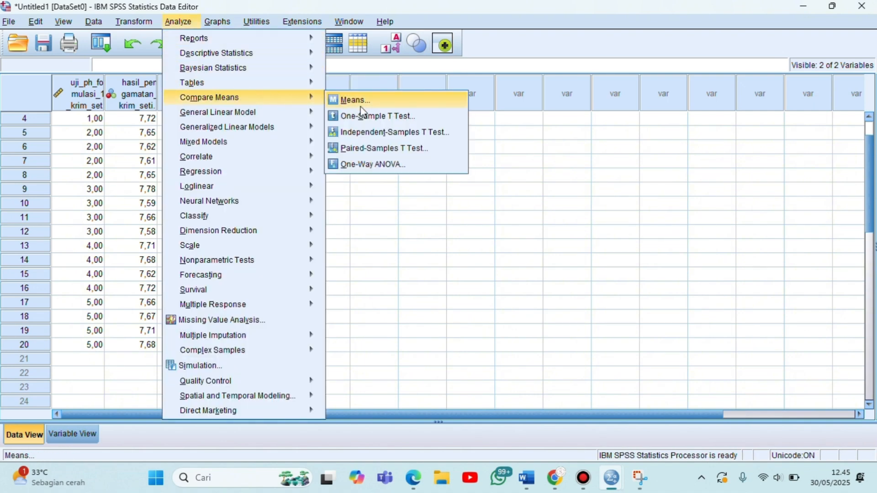
pyautogui.click(366, 163)
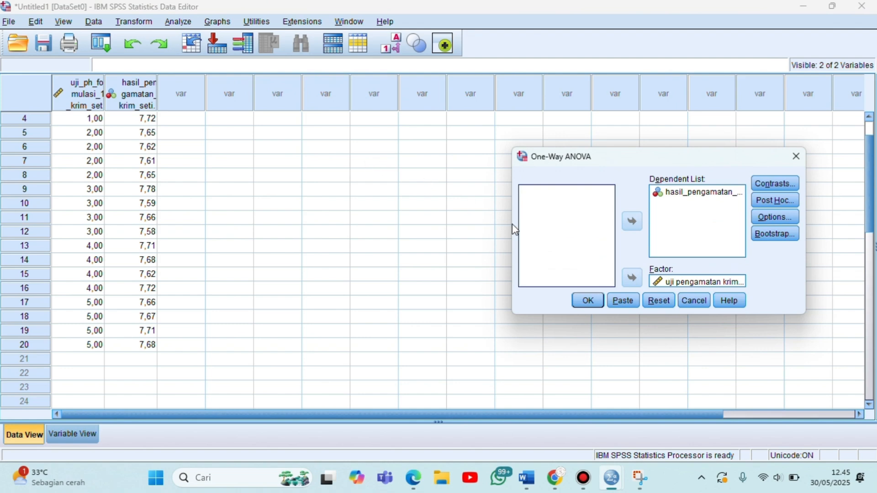
pyautogui.click(775, 201)
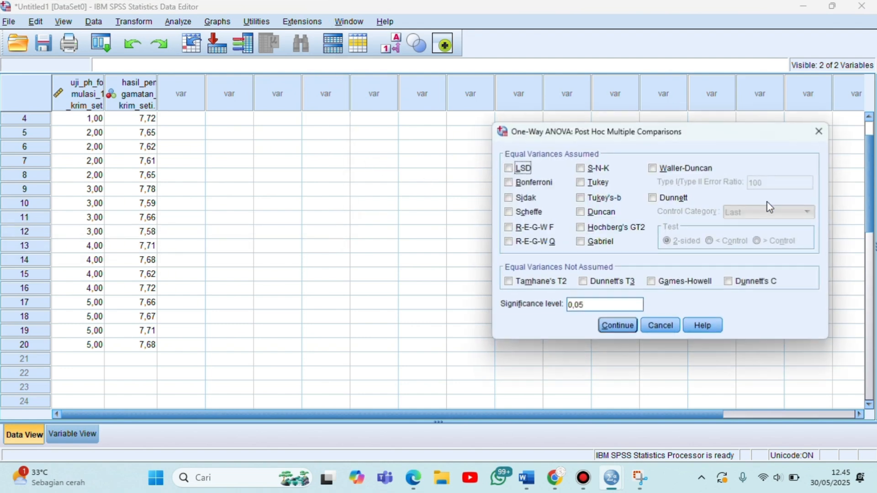
pyautogui.click(582, 214)
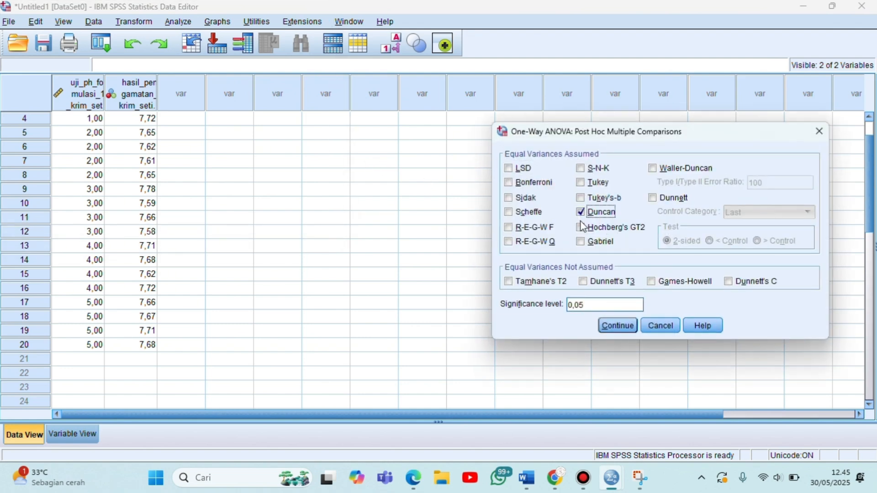
pyautogui.click(619, 325)
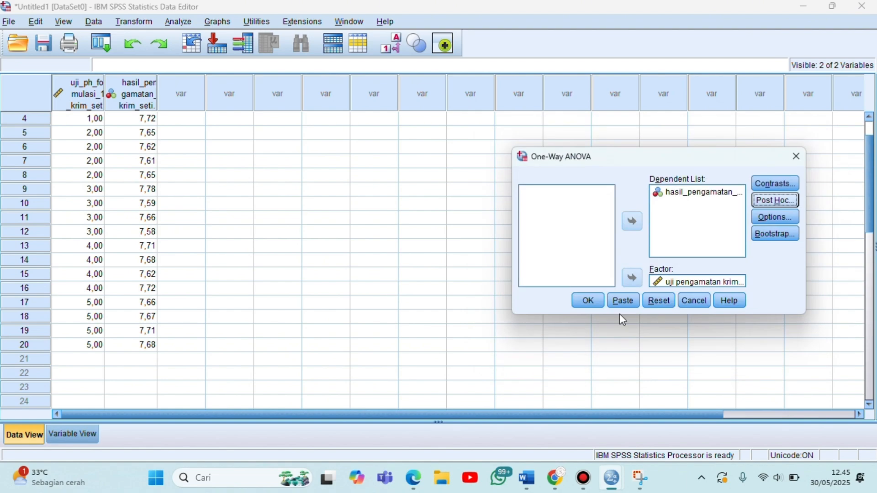
pyautogui.click(588, 303)
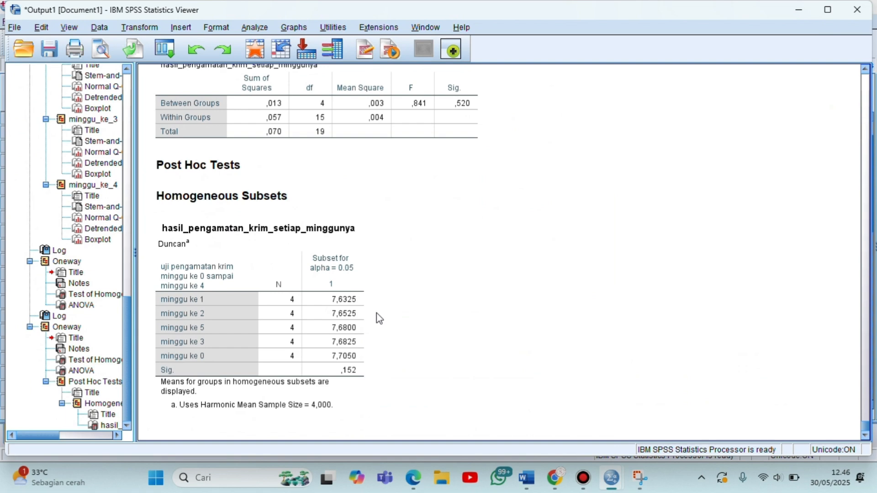
# Review the output, from the Duncan homogeneous subsets, ANOVA and homogeneity tables back to the Explore results and the Tests of Normality table
pyautogui.scroll(3, 376, 314)
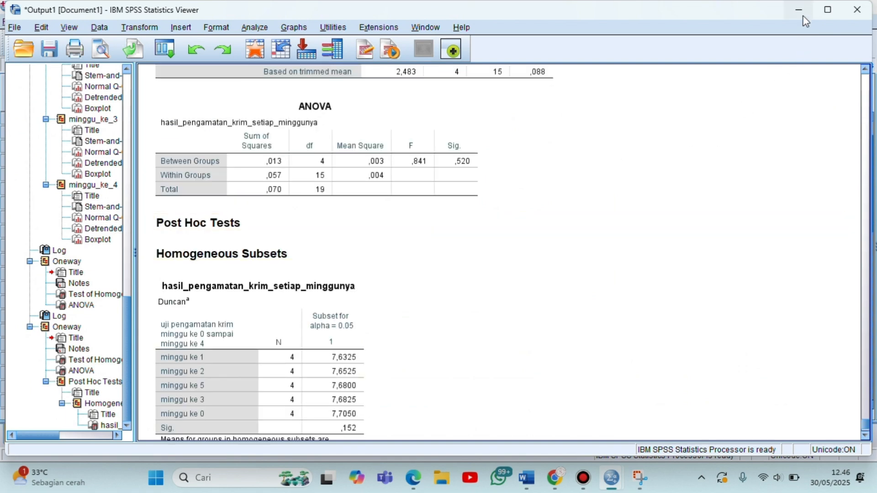
pyautogui.moveTo(527, 474)
pyautogui.click(611, 478)
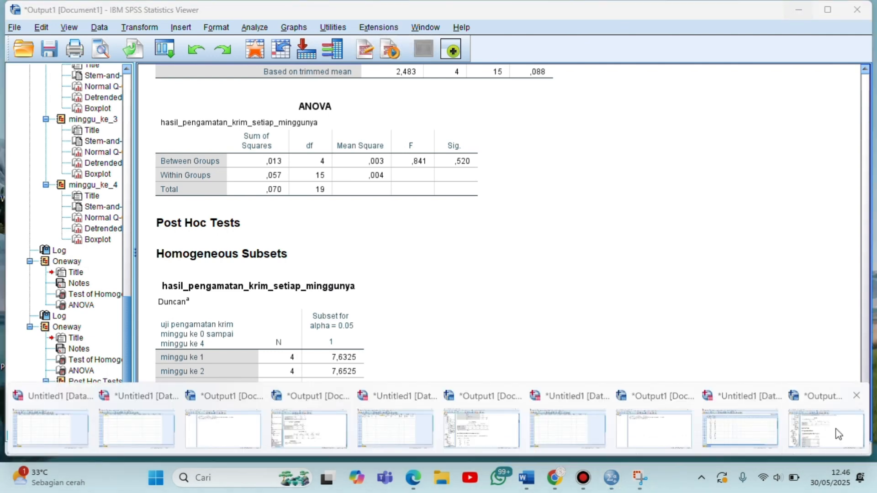
pyautogui.click(838, 434)
pyautogui.scroll(10, 488, 325)
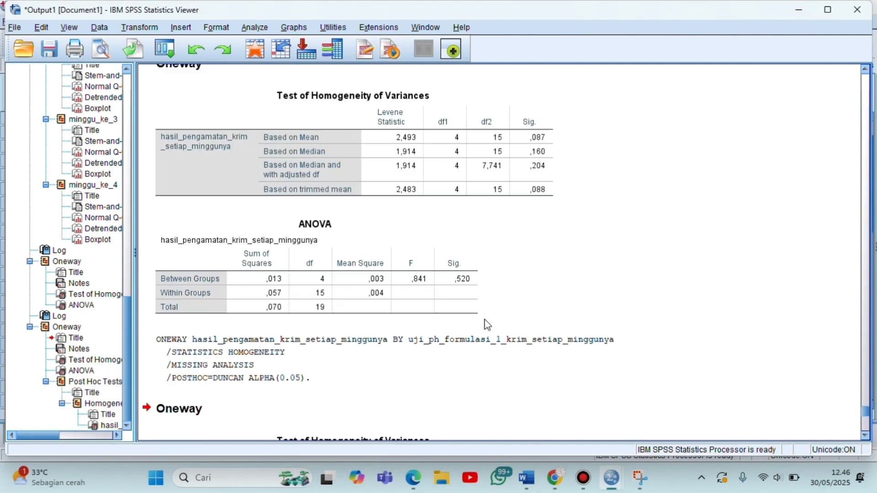
pyautogui.scroll(15, 487, 325)
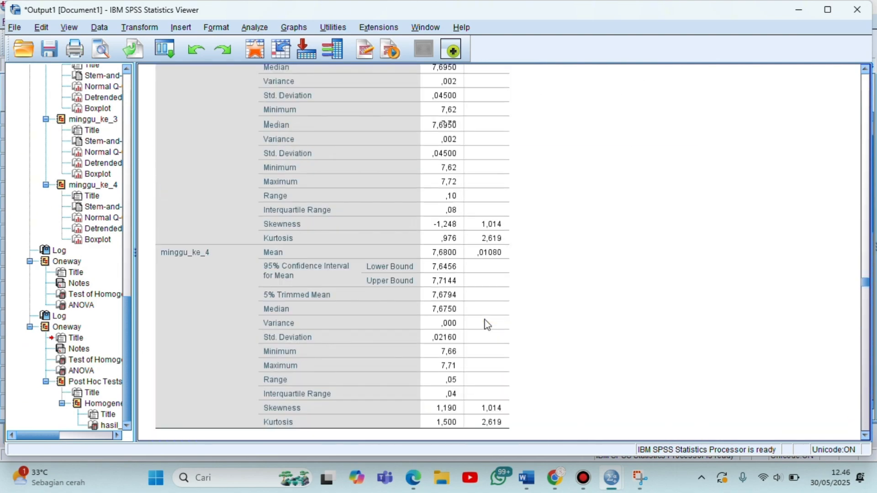
pyautogui.scroll(15, 487, 325)
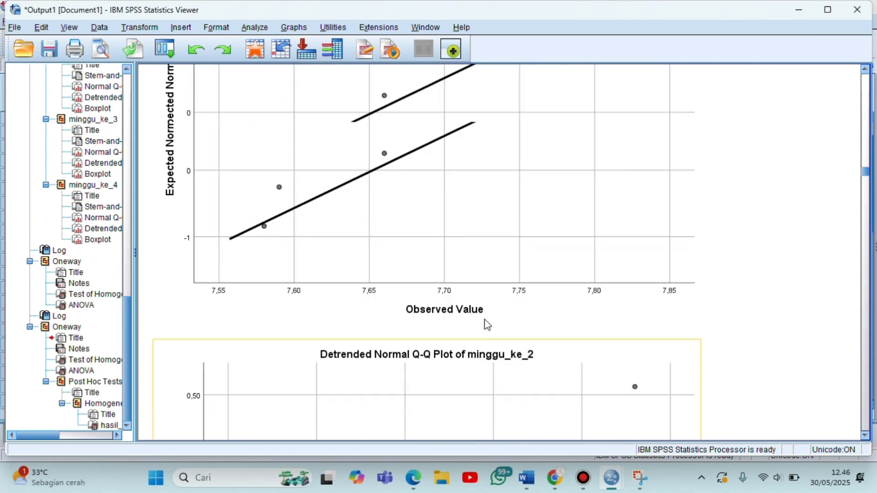
pyautogui.scroll(15, 488, 325)
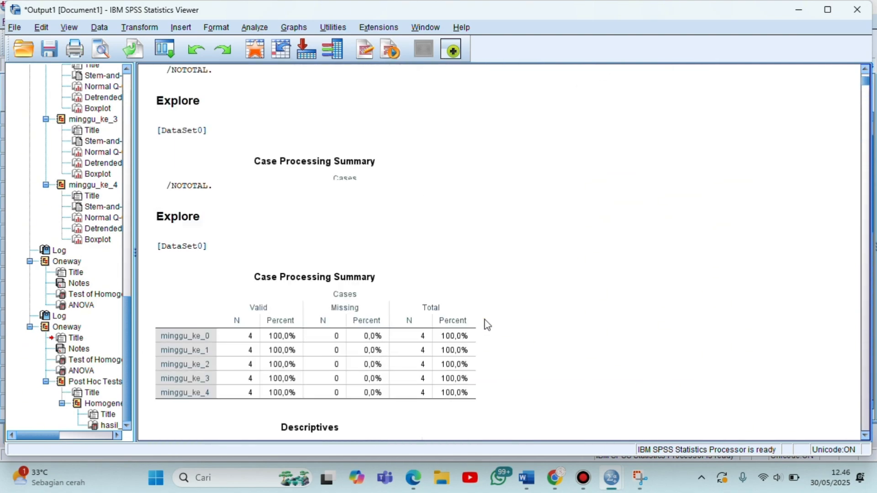
pyautogui.scroll(-15, 488, 325)
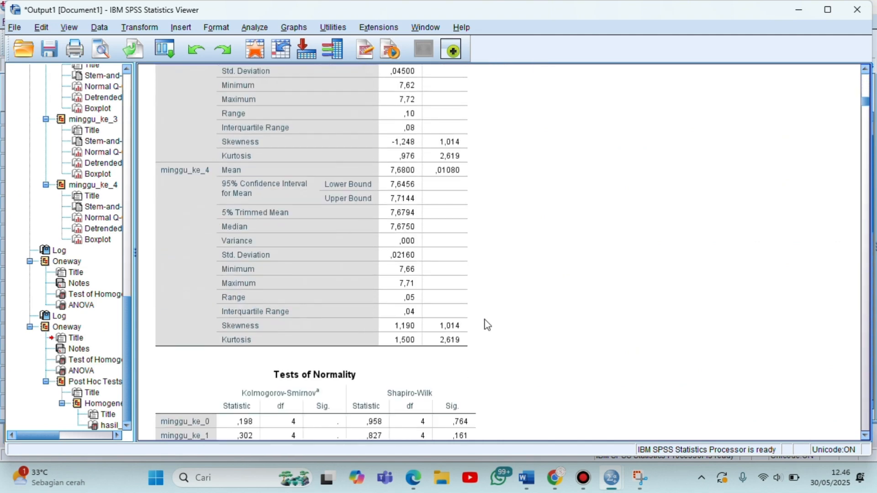
pyautogui.scroll(2, 488, 325)
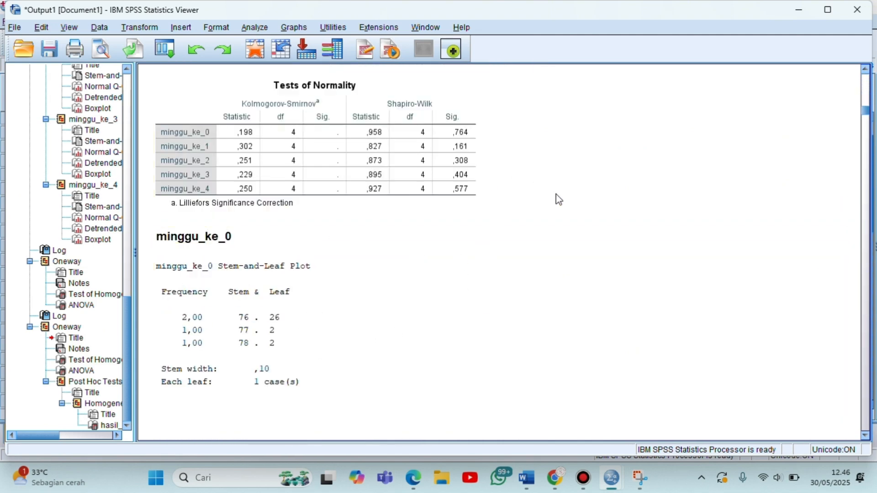
pyautogui.scroll(-20, 485, 323)
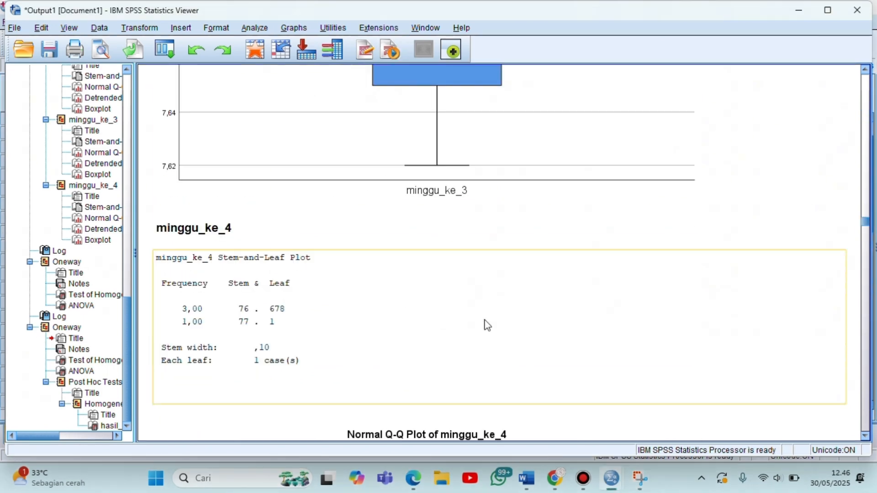
pyautogui.scroll(20, 487, 324)
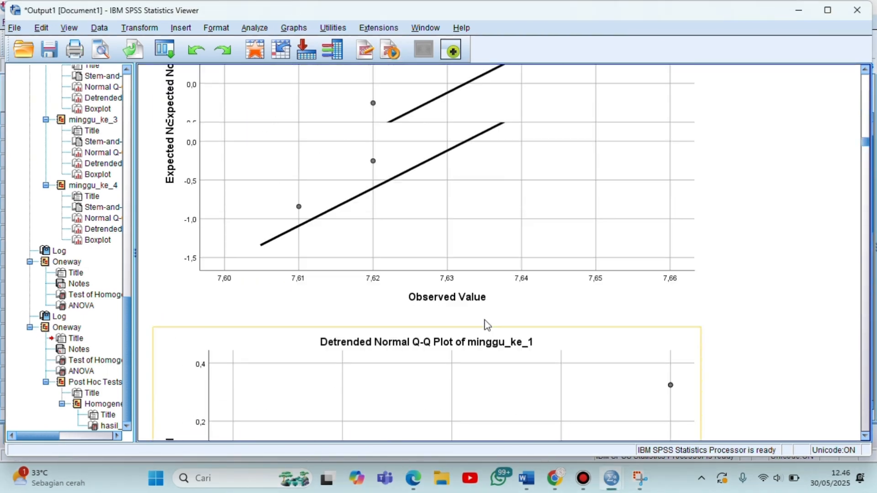
pyautogui.scroll(10, 487, 325)
pyautogui.scroll(-5, 487, 325)
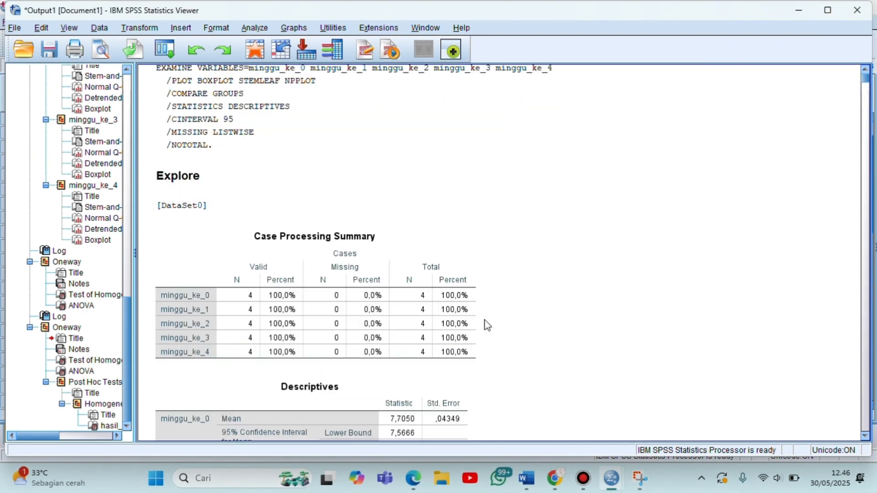
pyautogui.scroll(-20, 488, 325)
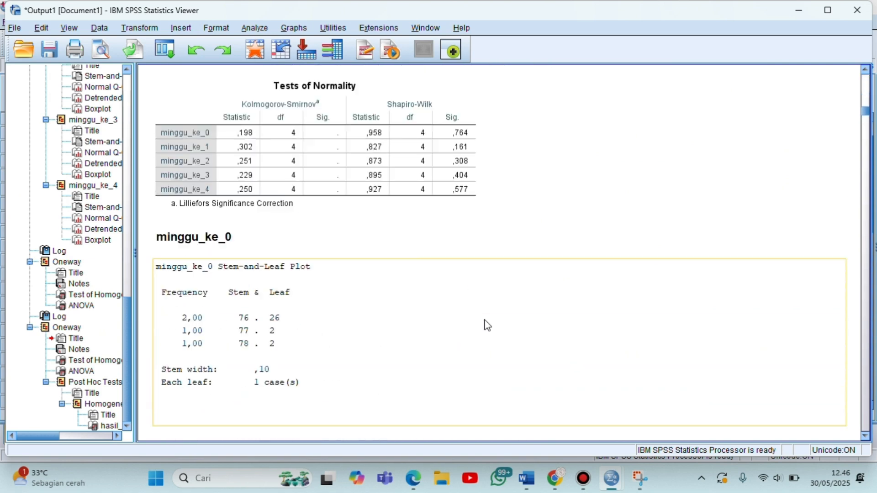